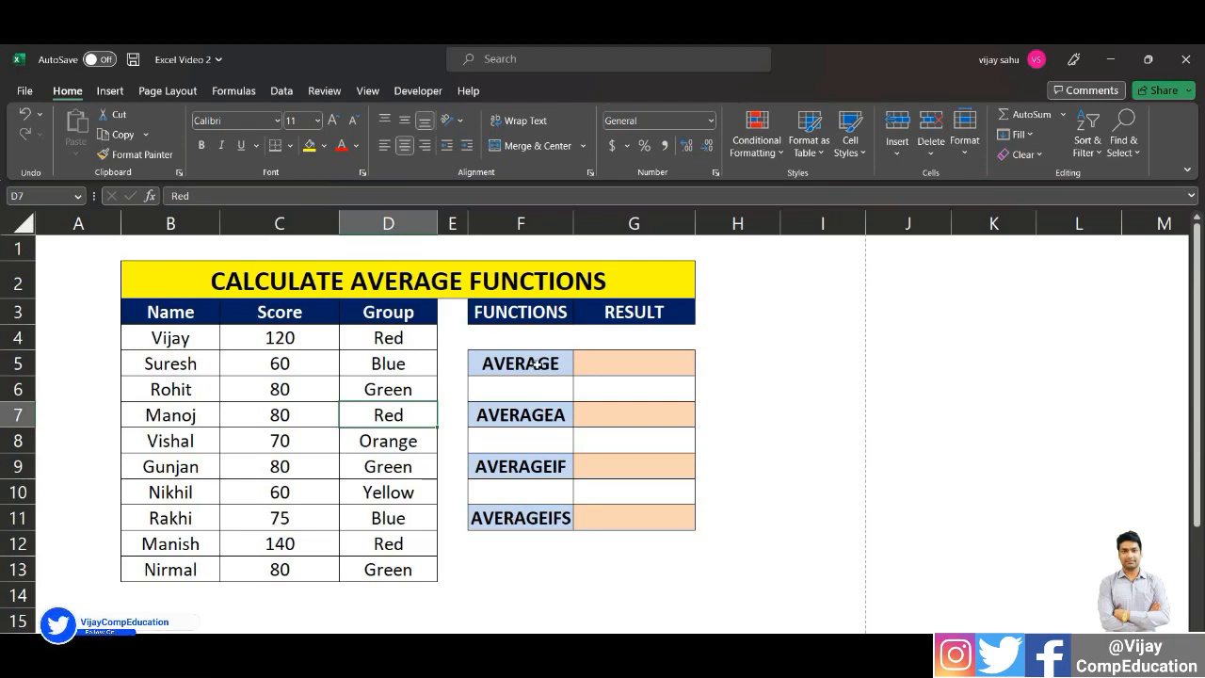
# - Build a formula in G5 that adds the individual scores in C4, C5, C6, C7 and C8
pyautogui.click(537, 364)
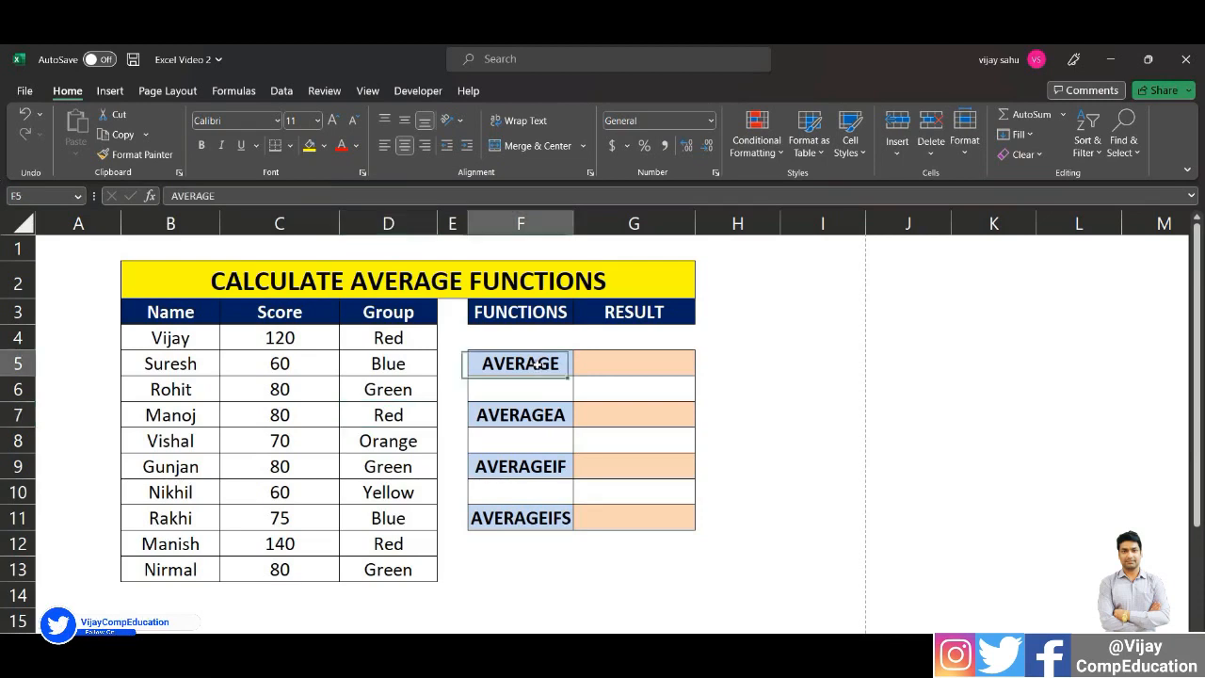
pyautogui.click(596, 365)
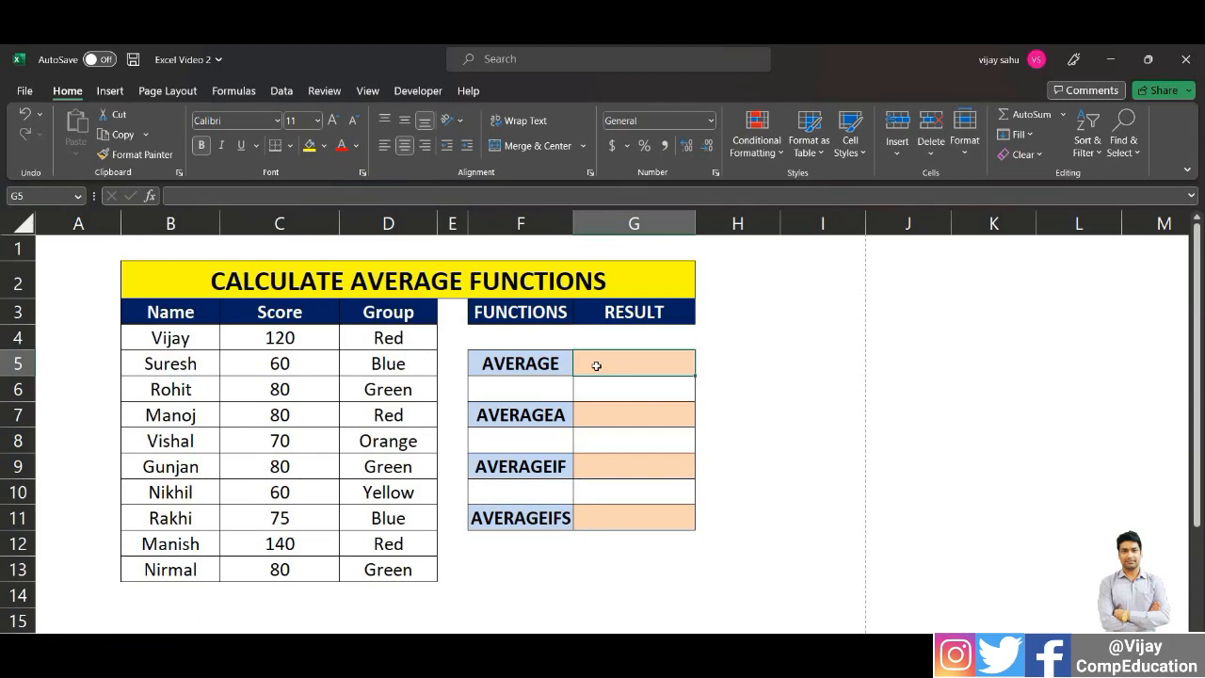
pyautogui.write('=')
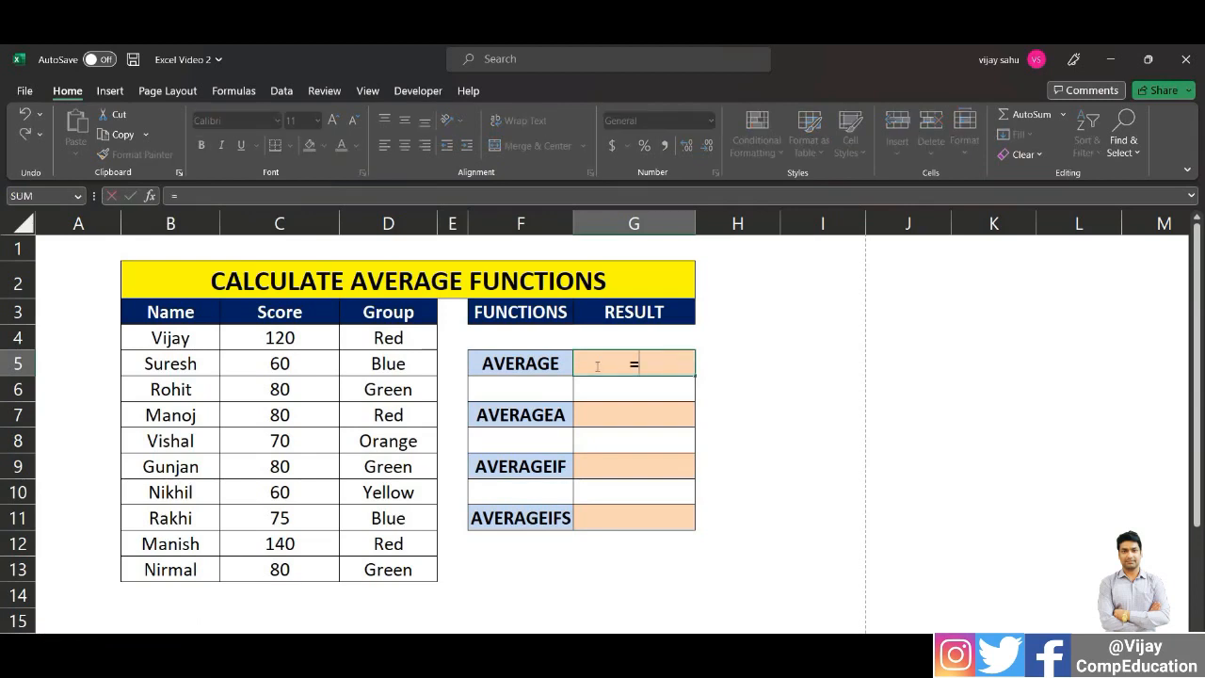
pyautogui.click(313, 344)
pyautogui.write('+')
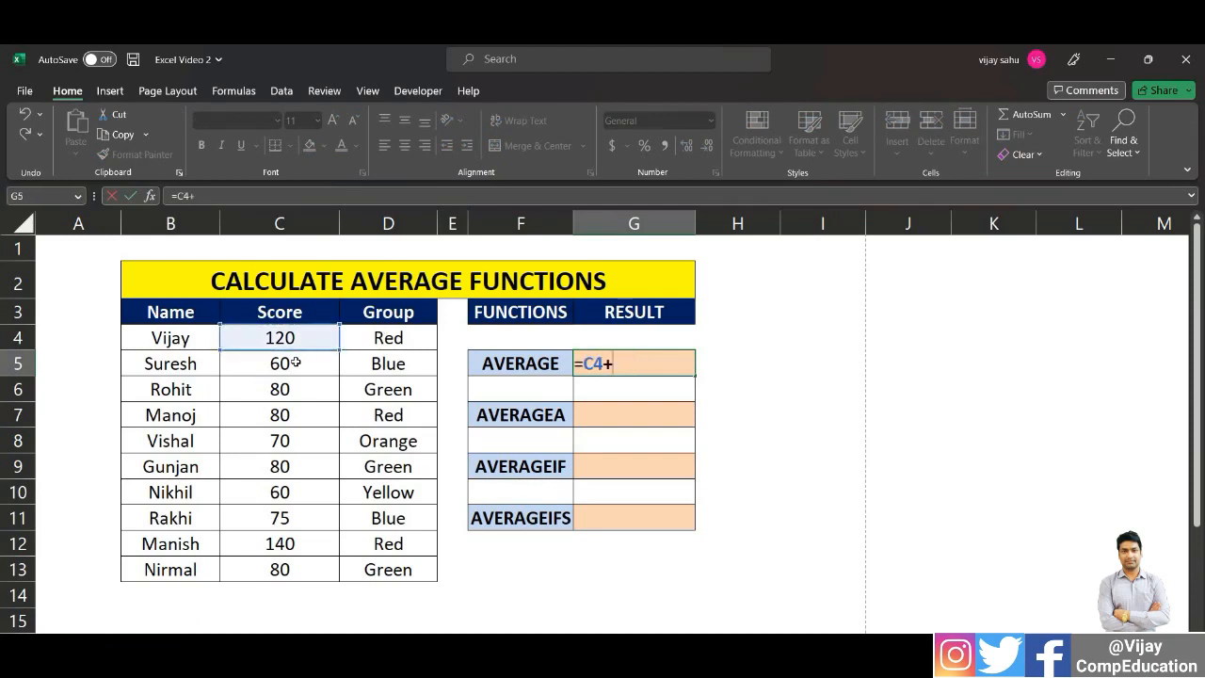
pyautogui.click(300, 362)
pyautogui.write('+')
pyautogui.click(301, 388)
pyautogui.write('+')
pyautogui.click(303, 414)
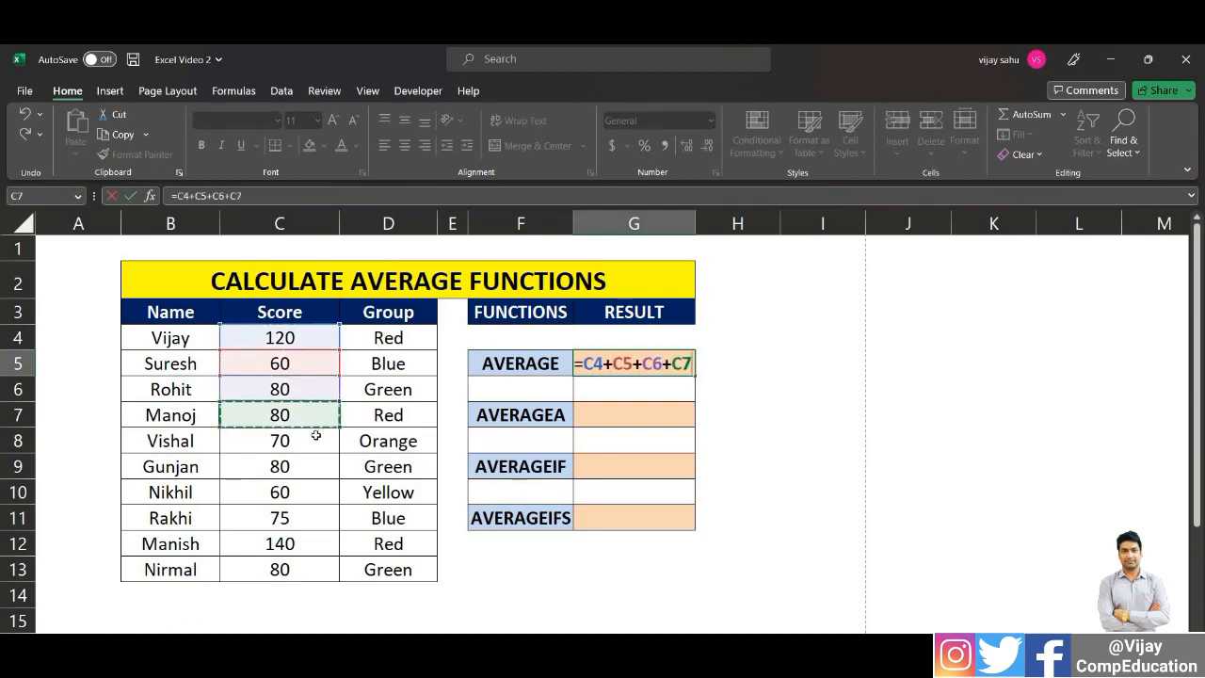
pyautogui.write('+')
pyautogui.click(303, 439)
pyautogui.write('+')
pyautogui.press('BackSpace')
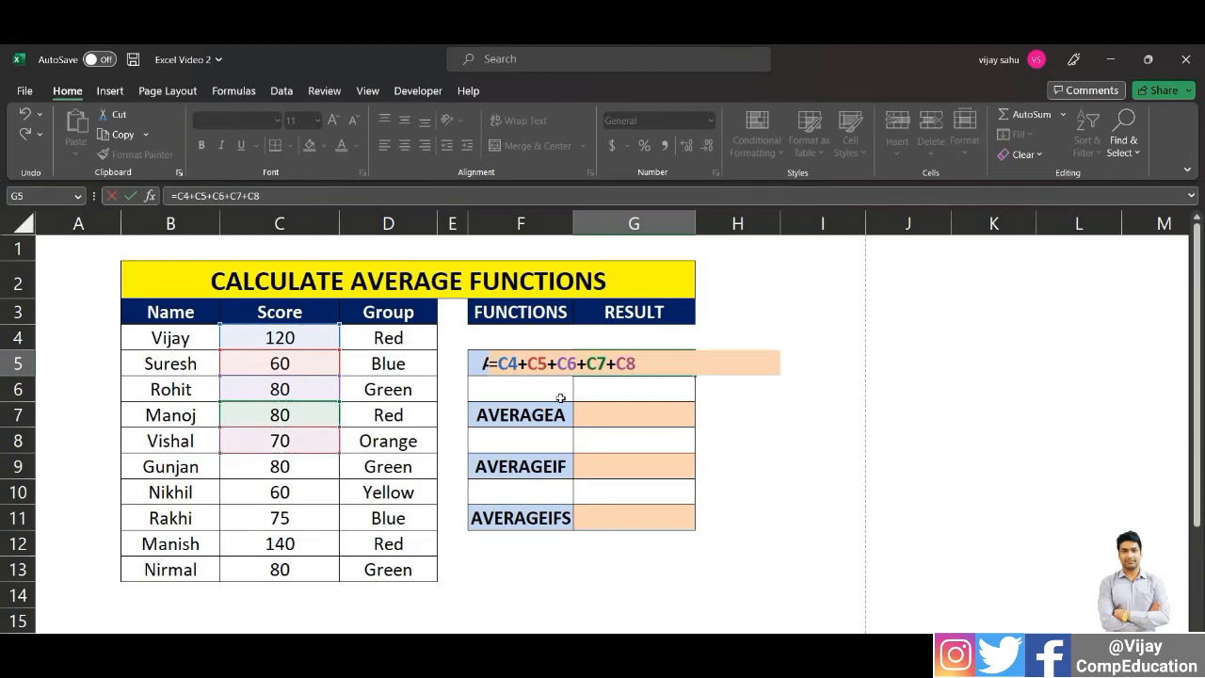
# - Enclose the sum in G5 in parentheses and divide it by 5 to compute the average manually
pyautogui.write('(')
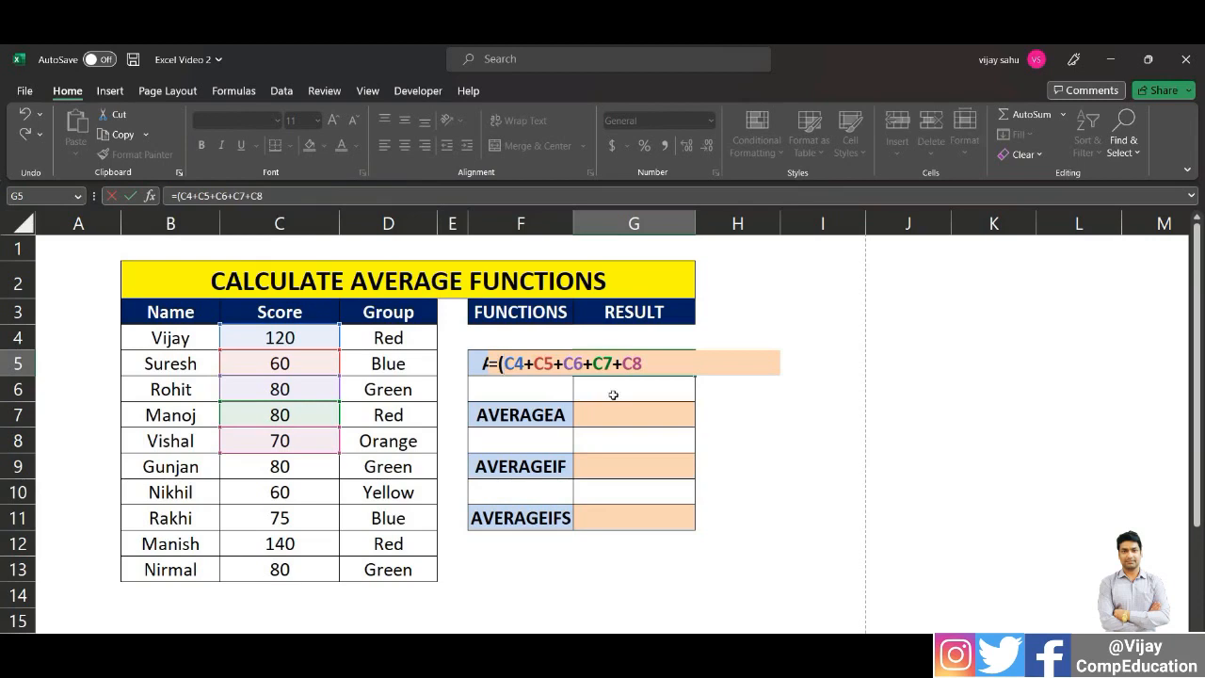
pyautogui.write(')/5')
pyautogui.press('Return')
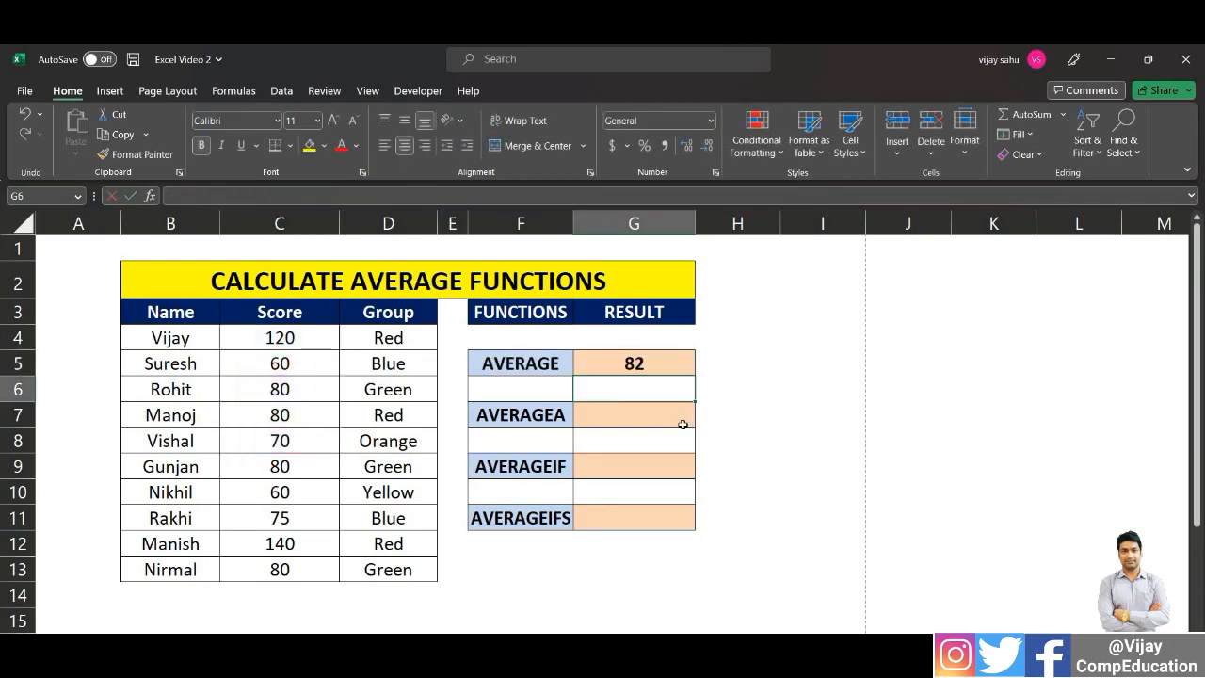
# - Clear the manual average formula from G5
pyautogui.click(666, 365)
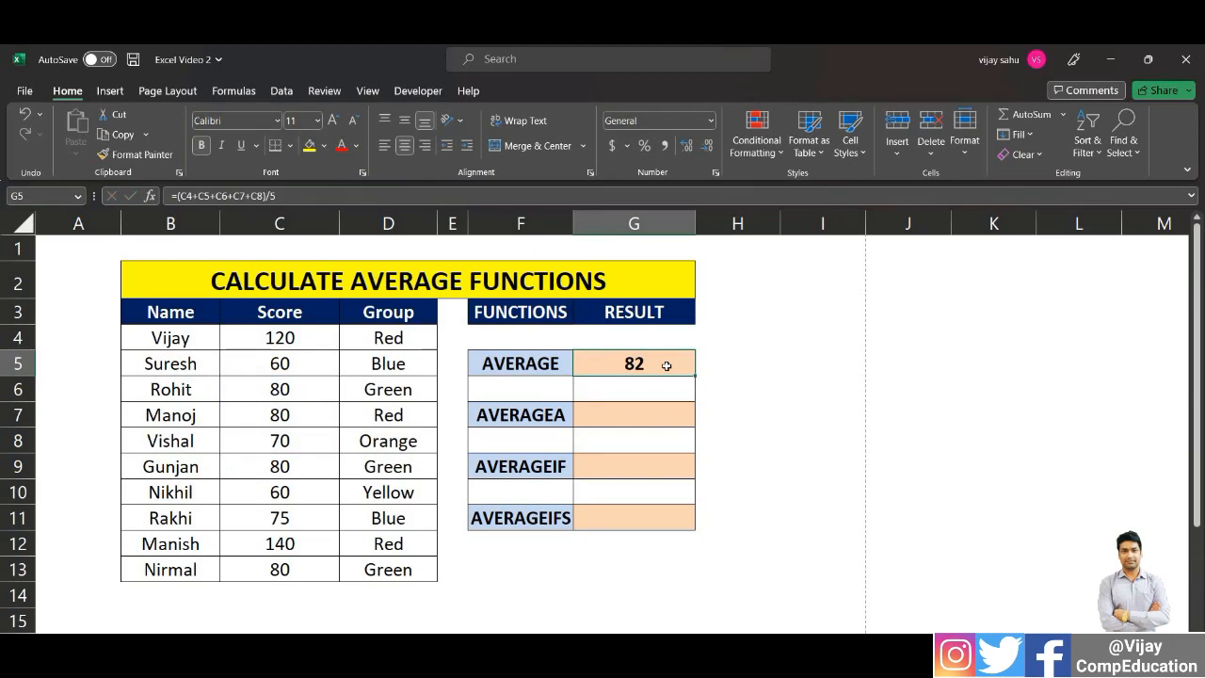
pyautogui.doubleClick(667, 365)
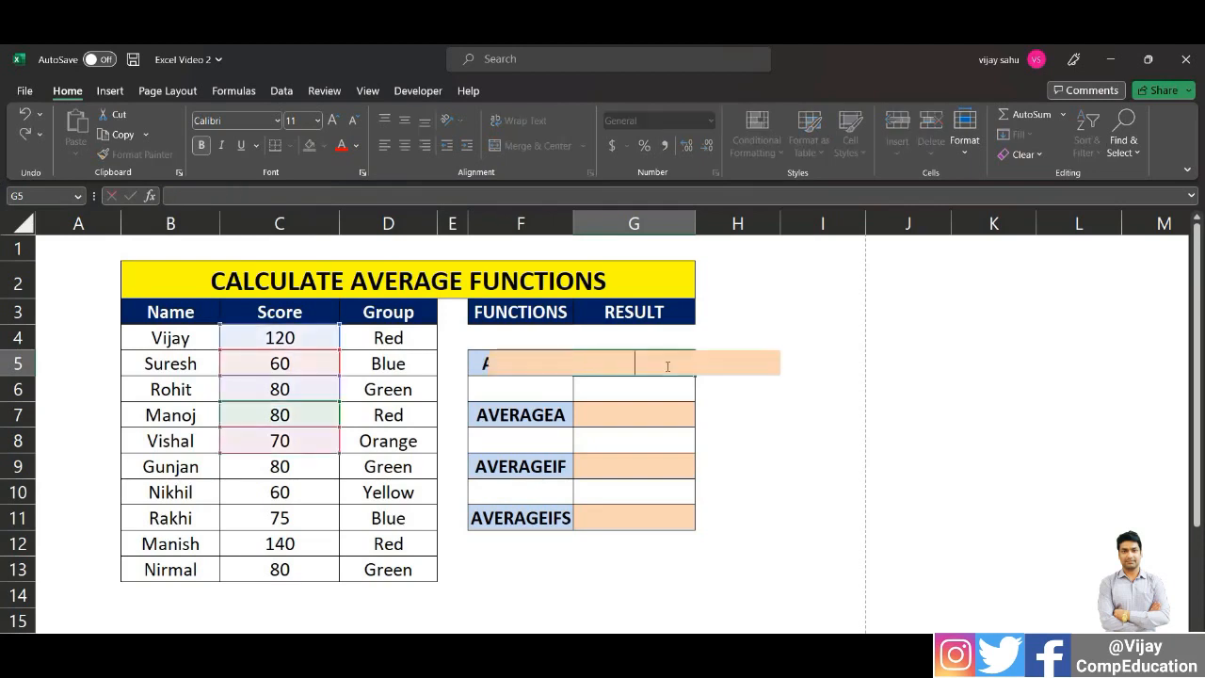
pyautogui.press('Escape')
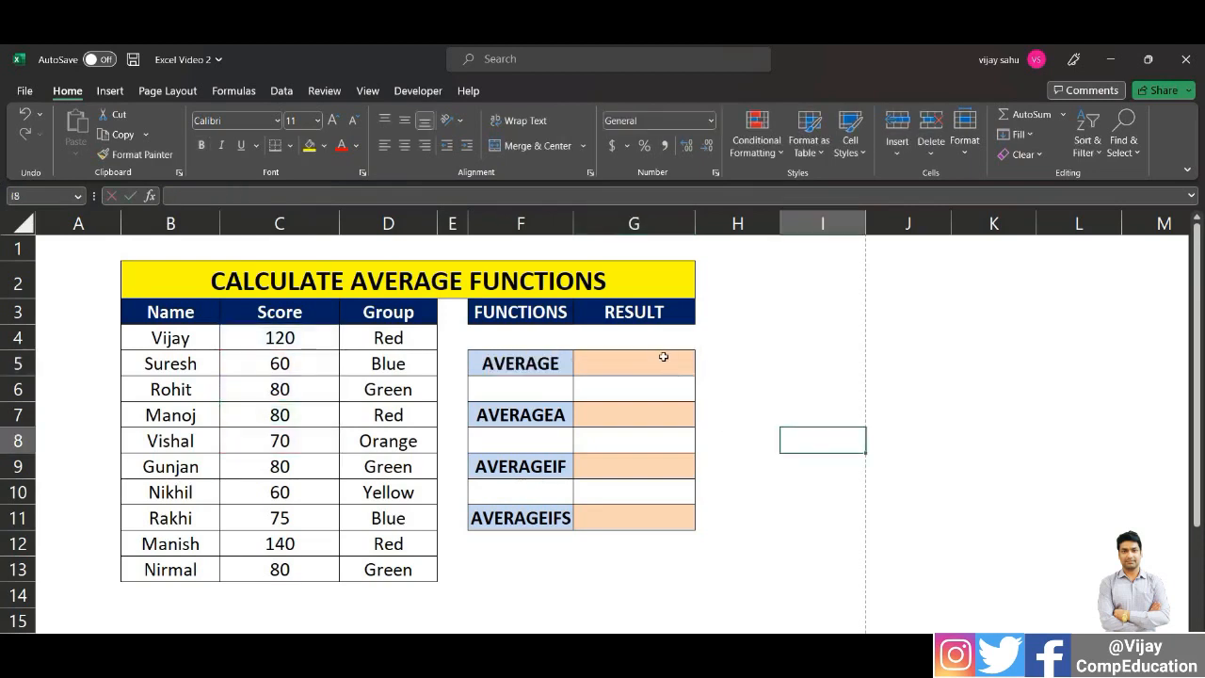
# - Calculate the average of all scores in G5 with =AVERAGE(C4:C13)
pyautogui.write('=')
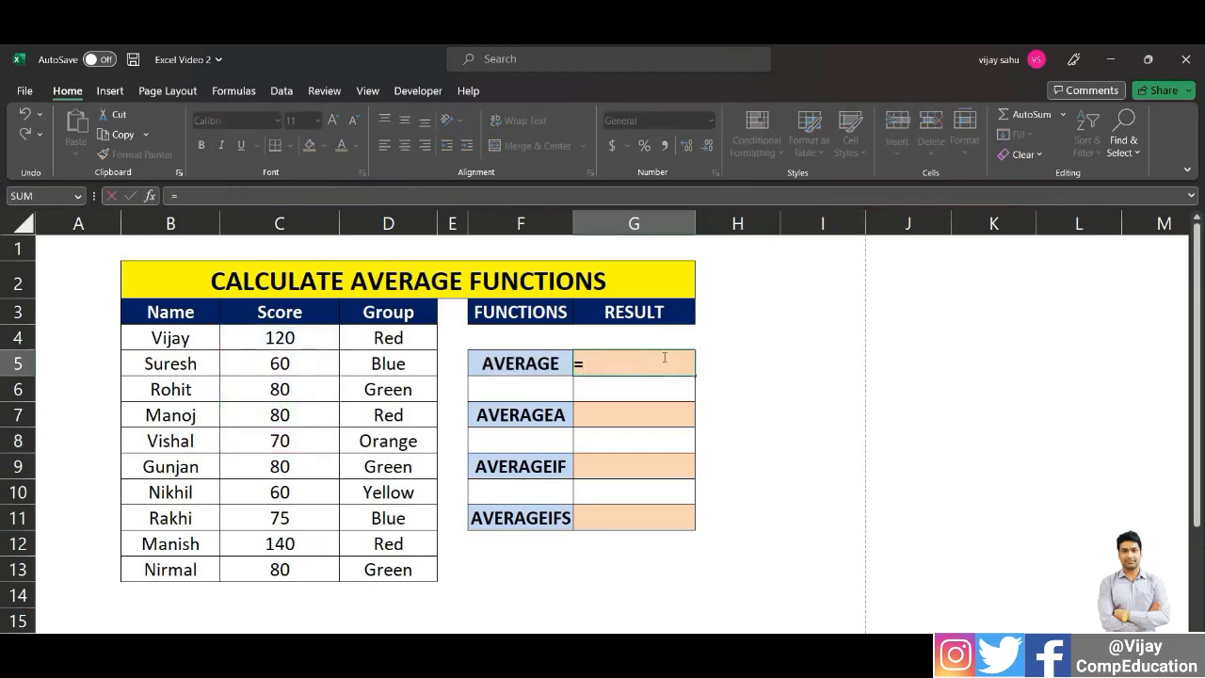
pyautogui.write('aver')
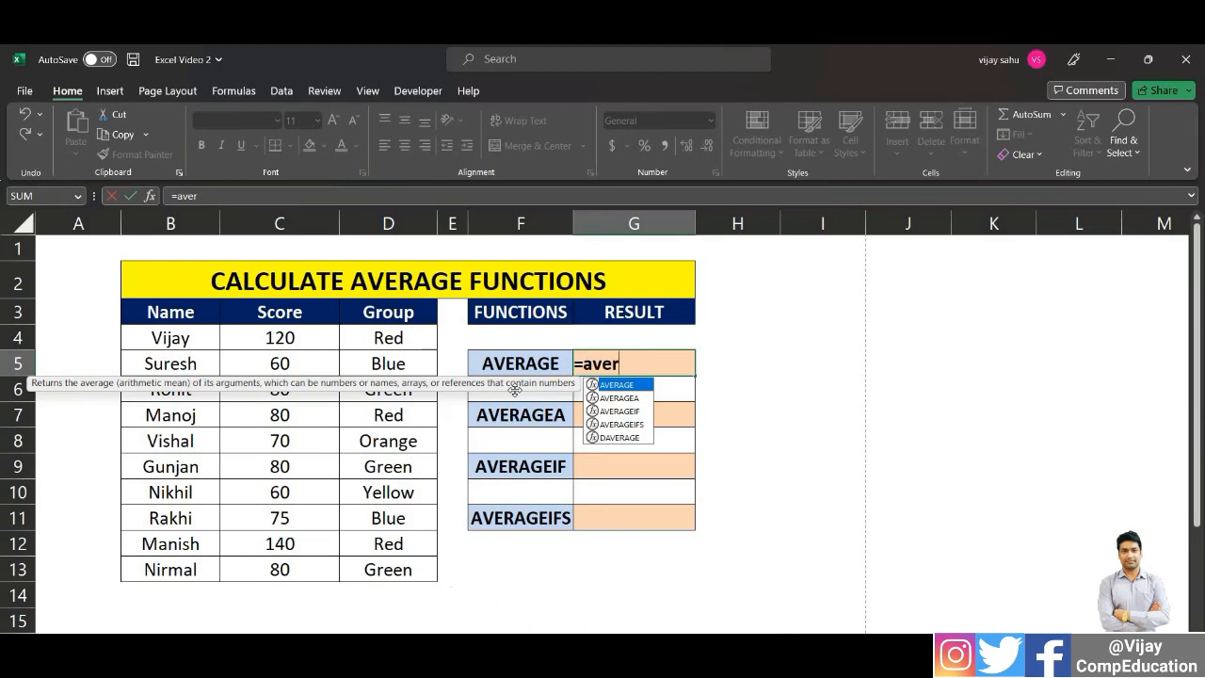
pyautogui.press('Tab')
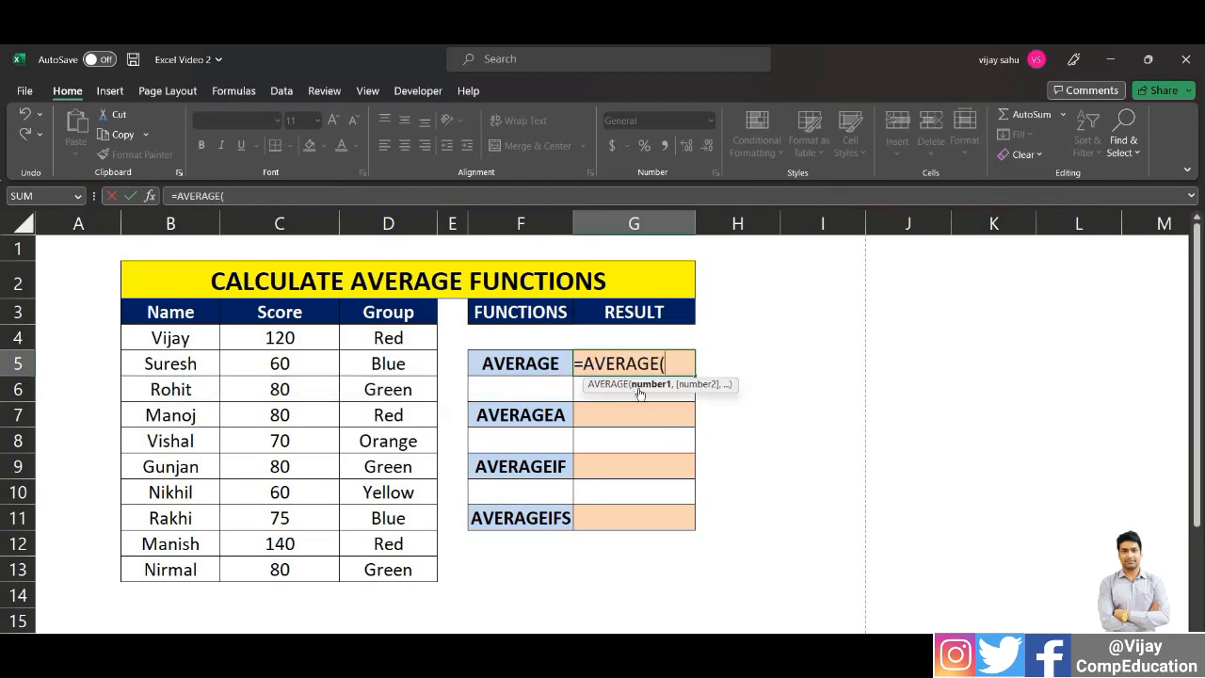
pyautogui.moveTo(315, 340); pyautogui.dragTo(317, 567)
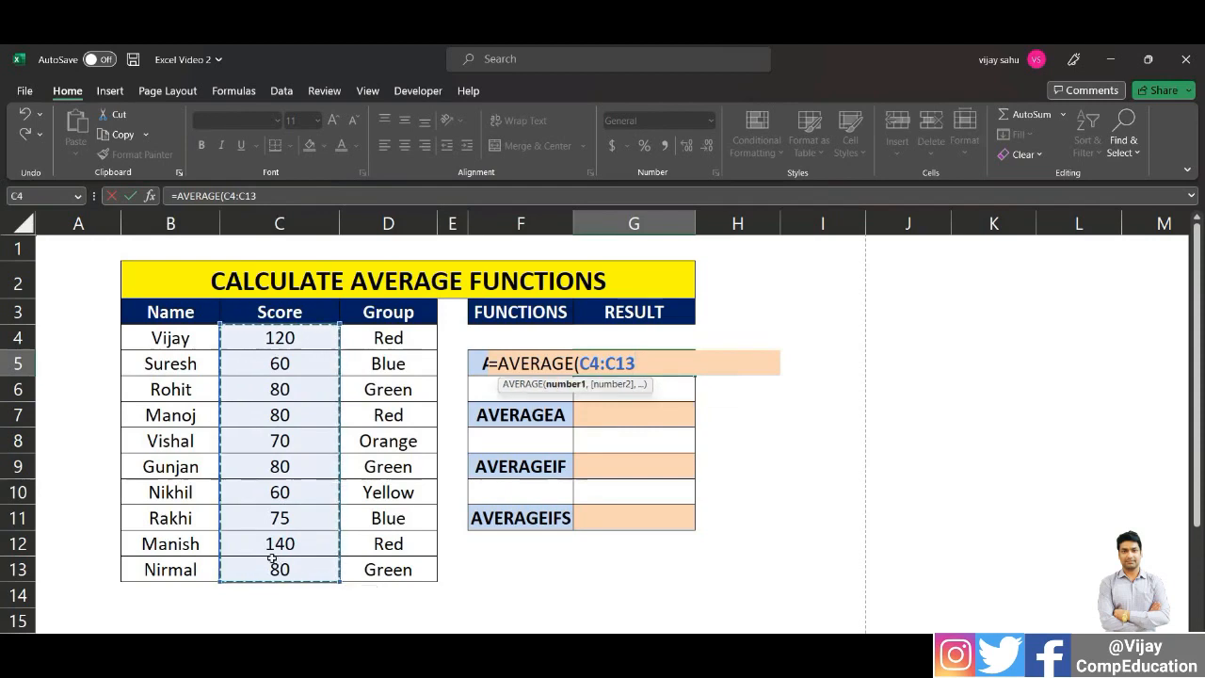
pyautogui.write(')')
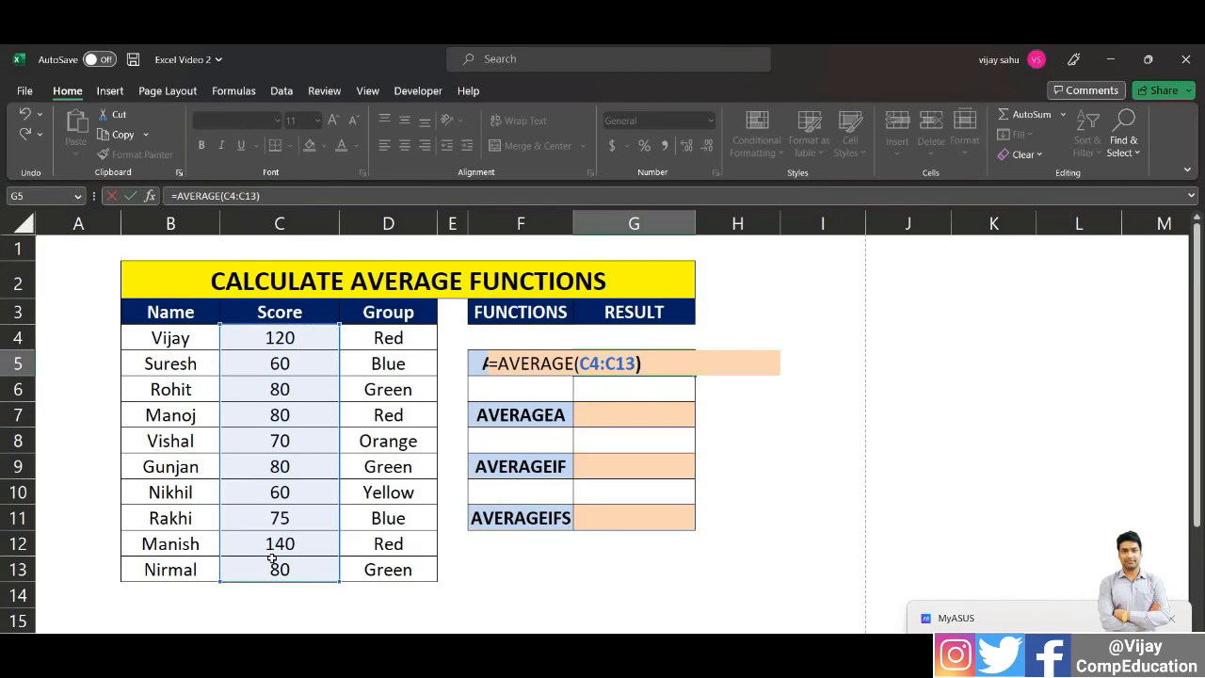
pyautogui.press('Return')
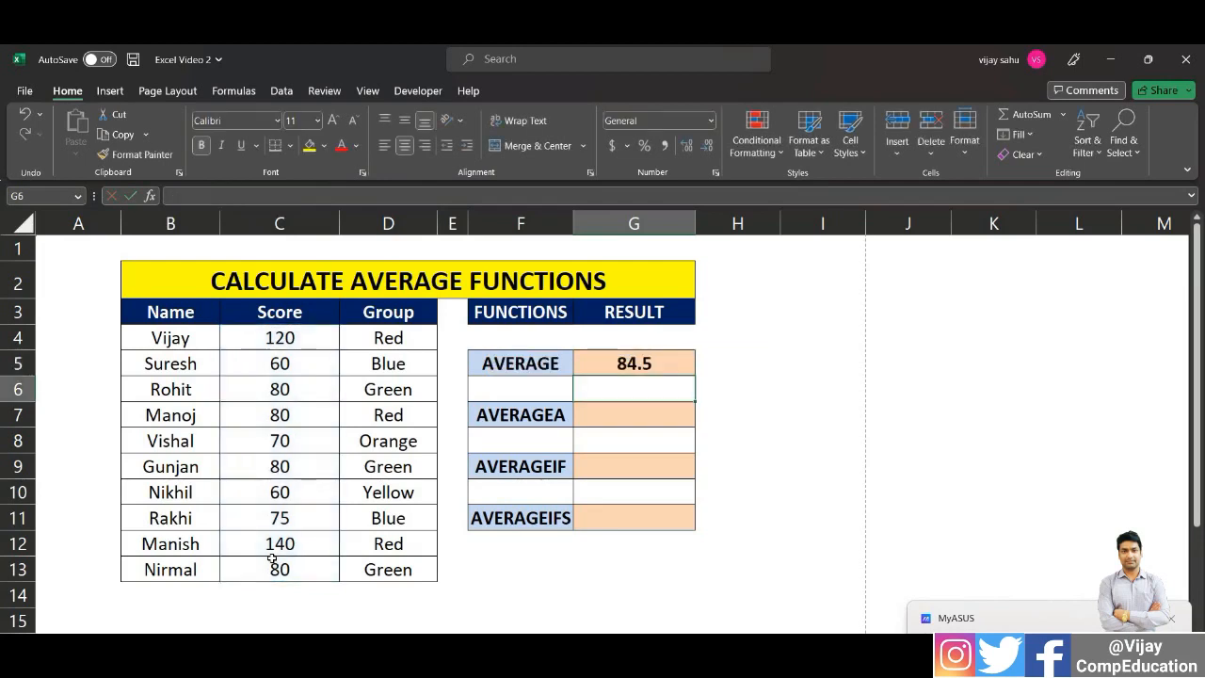
# - Replace the score in C8 with the text No and check the AVERAGE result in G5
pyautogui.click(640, 363)
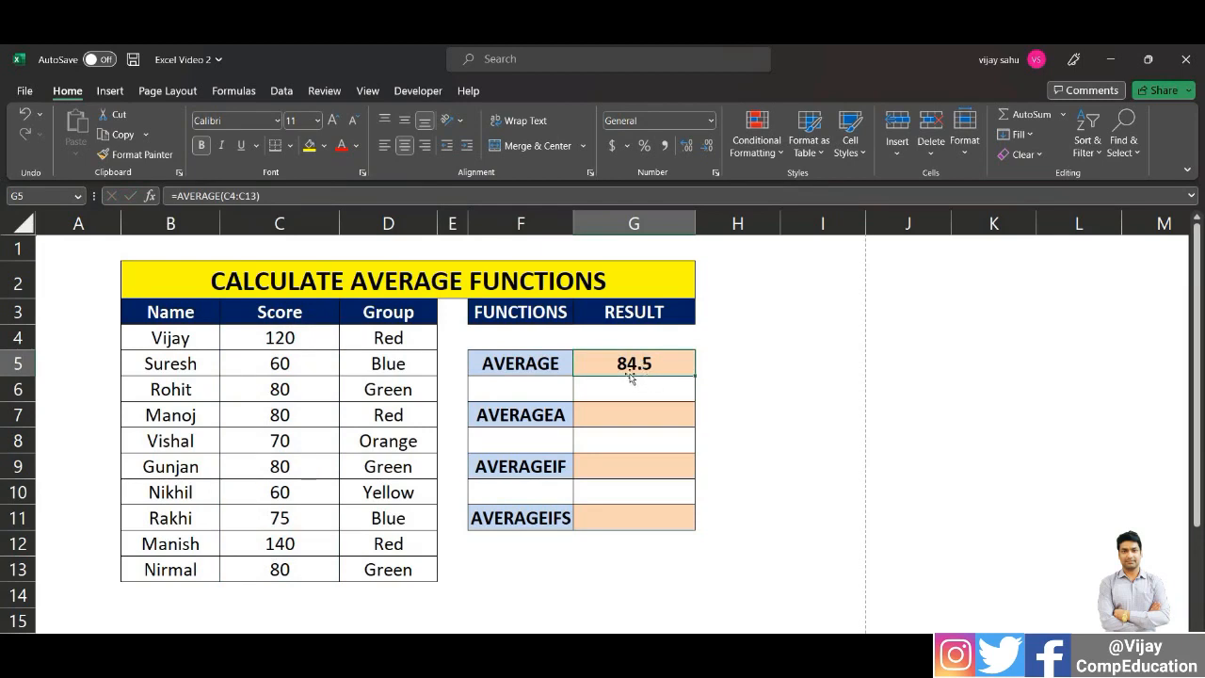
pyautogui.moveTo(309, 344); pyautogui.dragTo(311, 573)
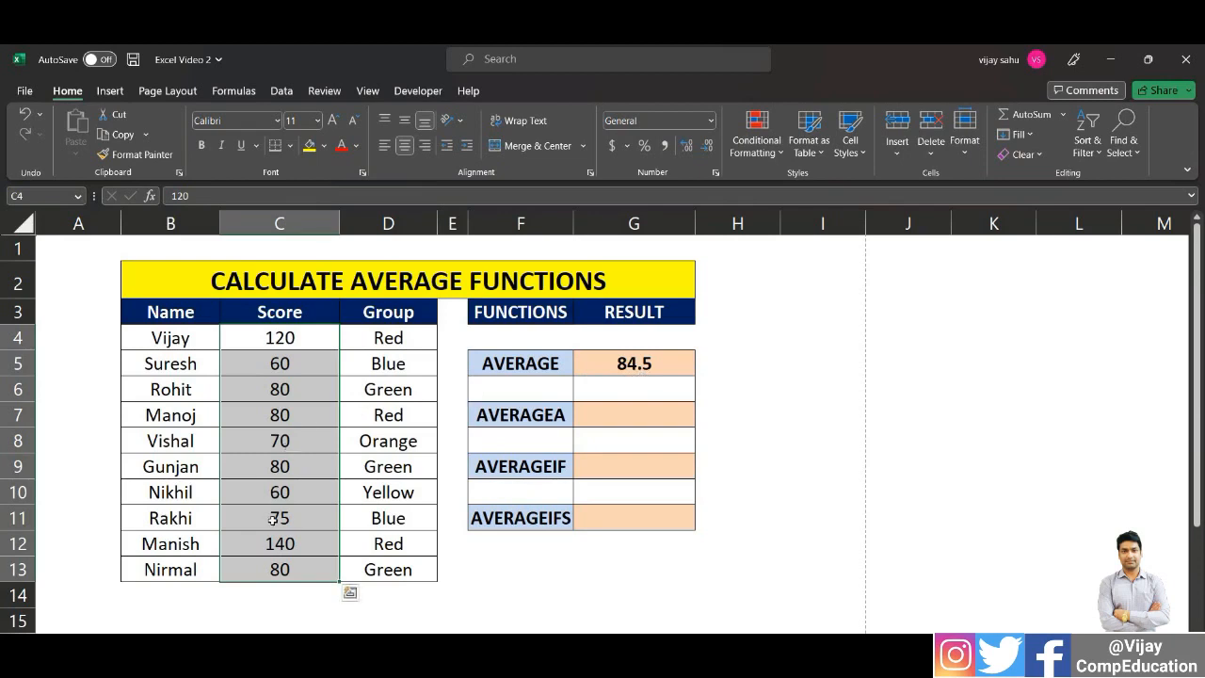
pyautogui.click(280, 417)
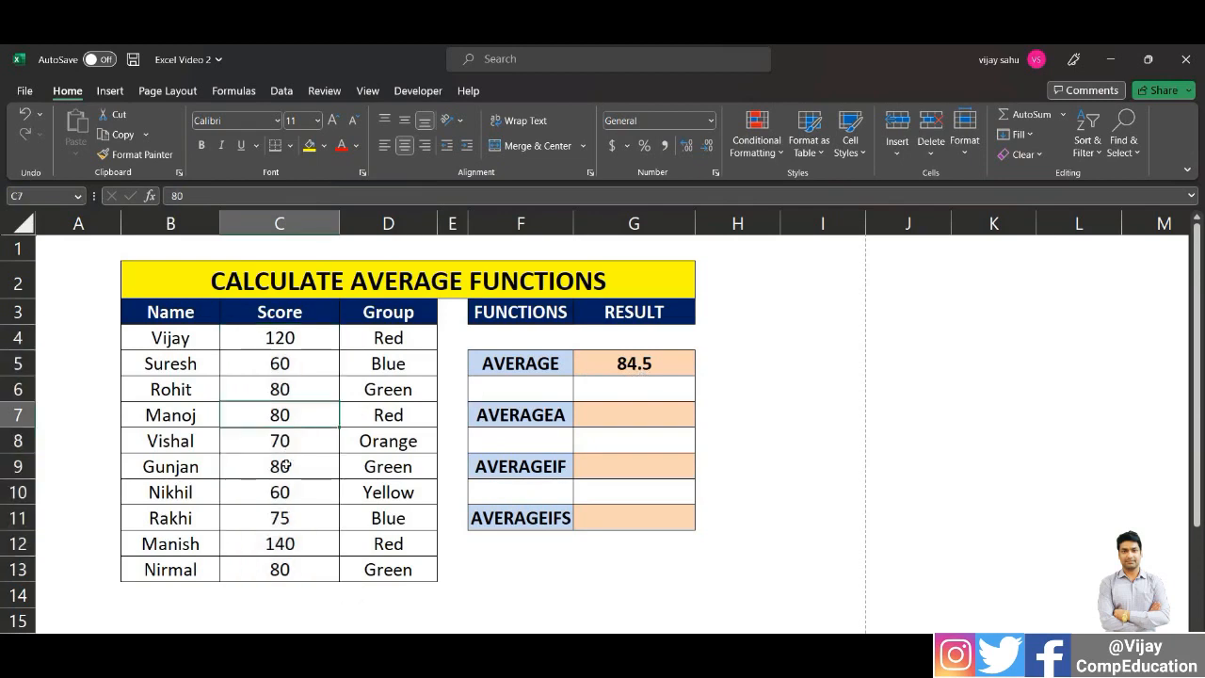
pyautogui.click(285, 439)
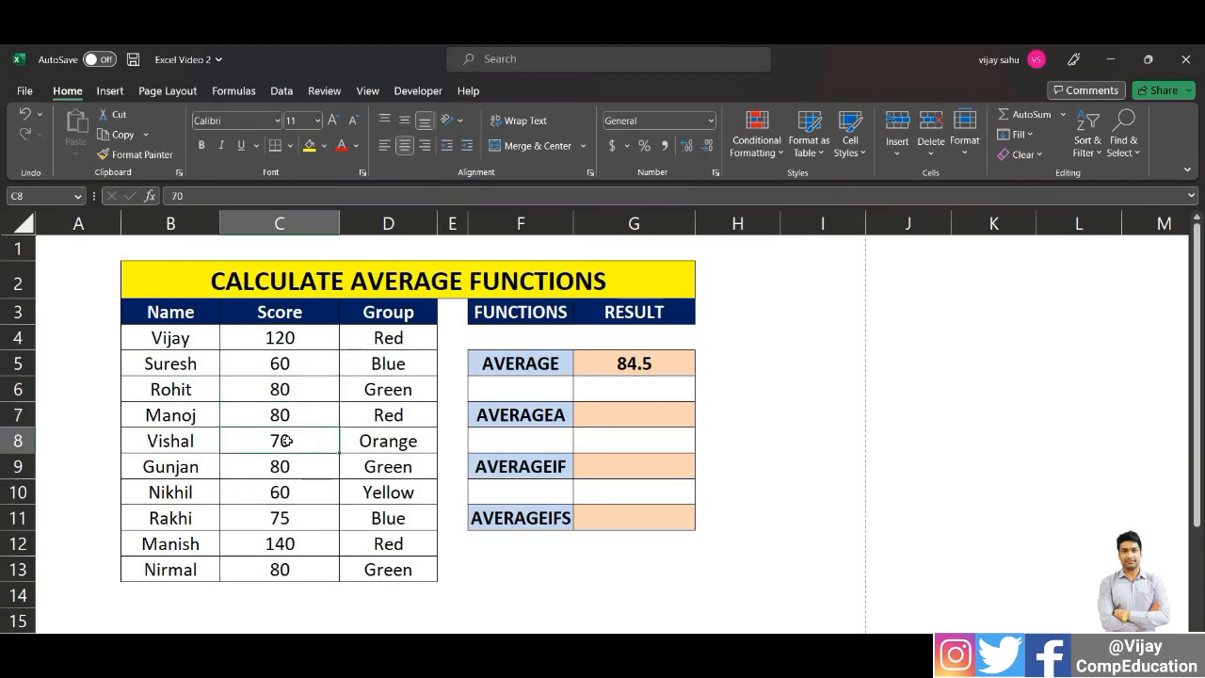
pyautogui.write('No')
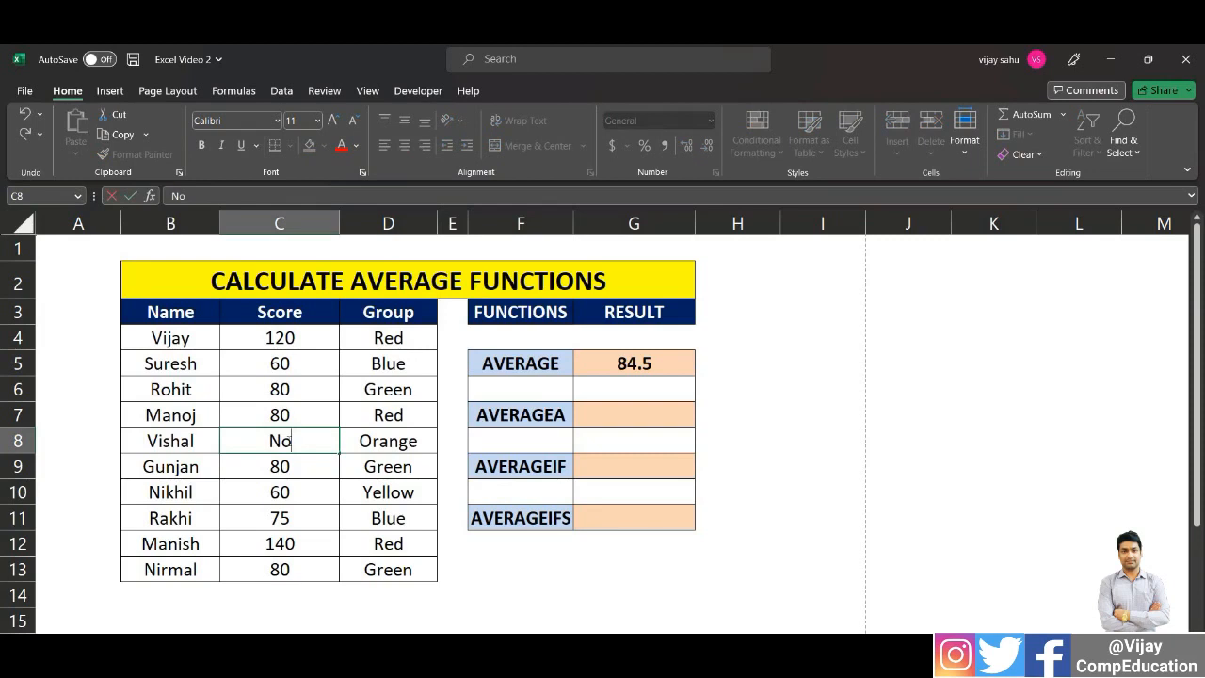
pyautogui.press('Tab')
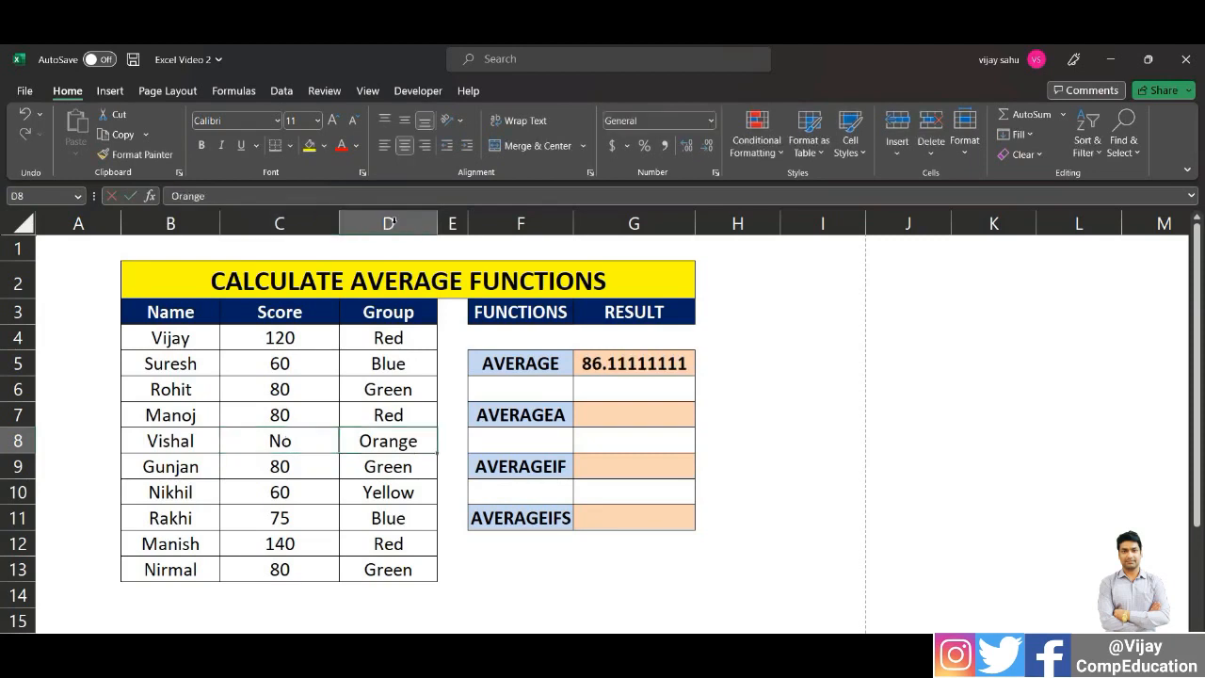
pyautogui.click(621, 367)
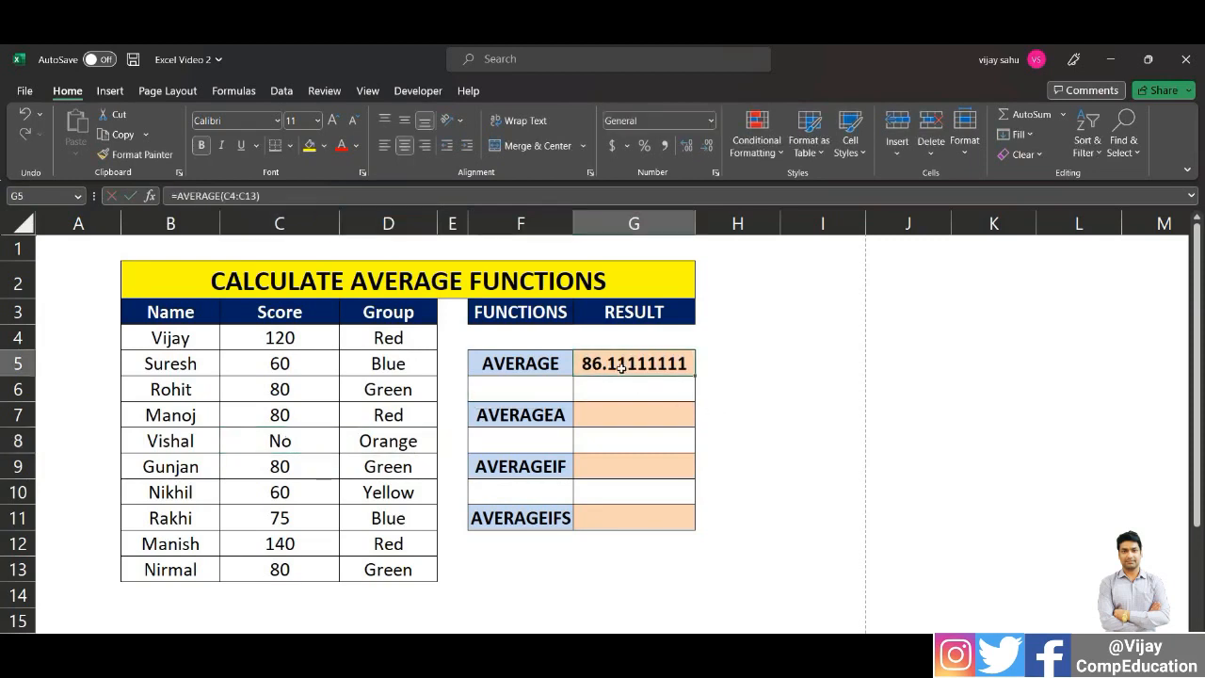
# - Enter the check calculation =775/9 in I5 to compare with the AVERAGE result
pyautogui.moveTo(298, 336); pyautogui.dragTo(301, 570)
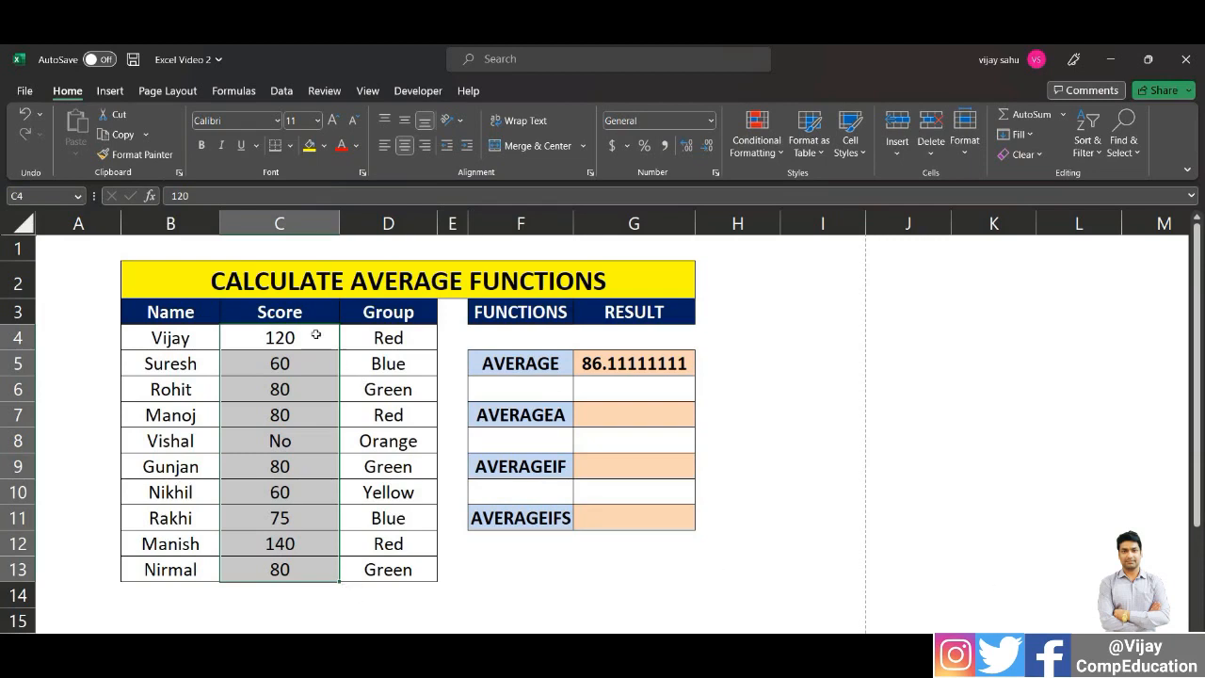
pyautogui.click(814, 367)
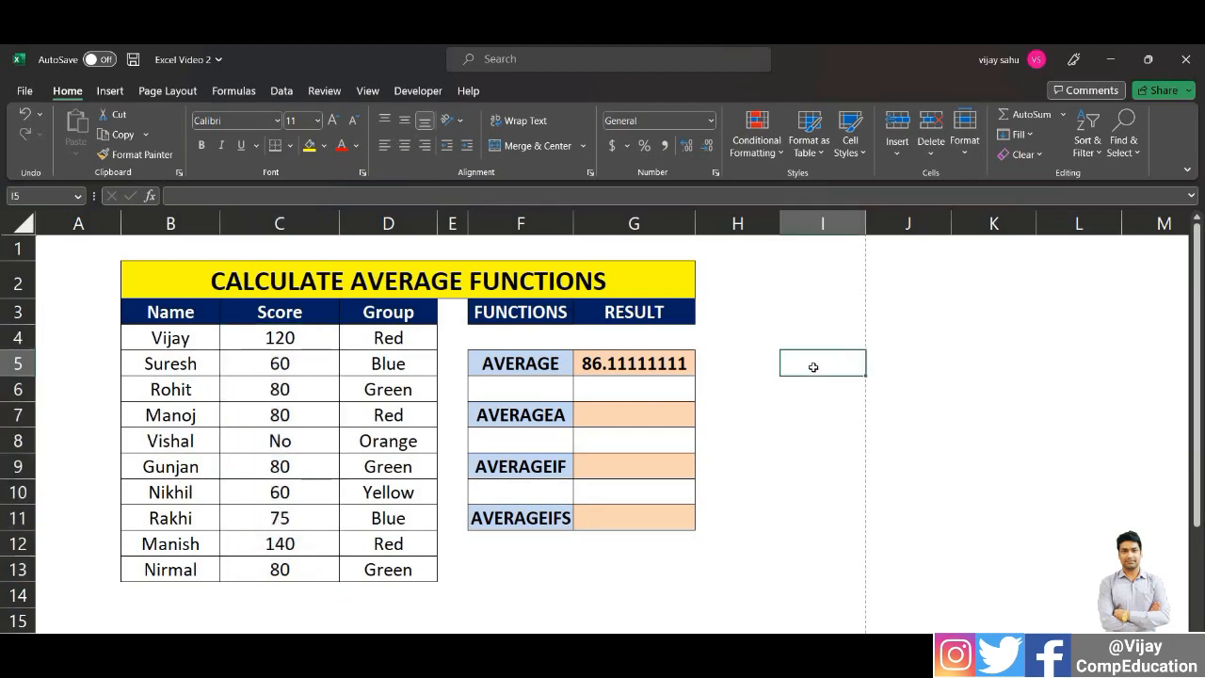
pyautogui.write('=77')
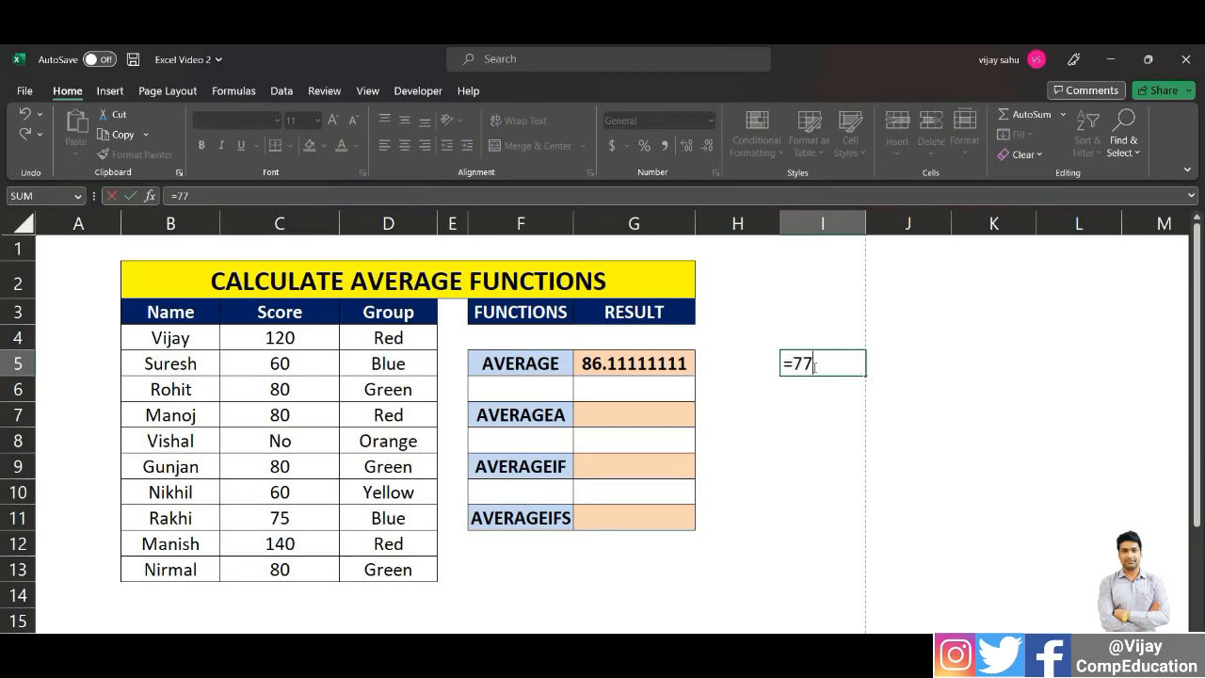
pyautogui.write('5/9')
pyautogui.press('Return')
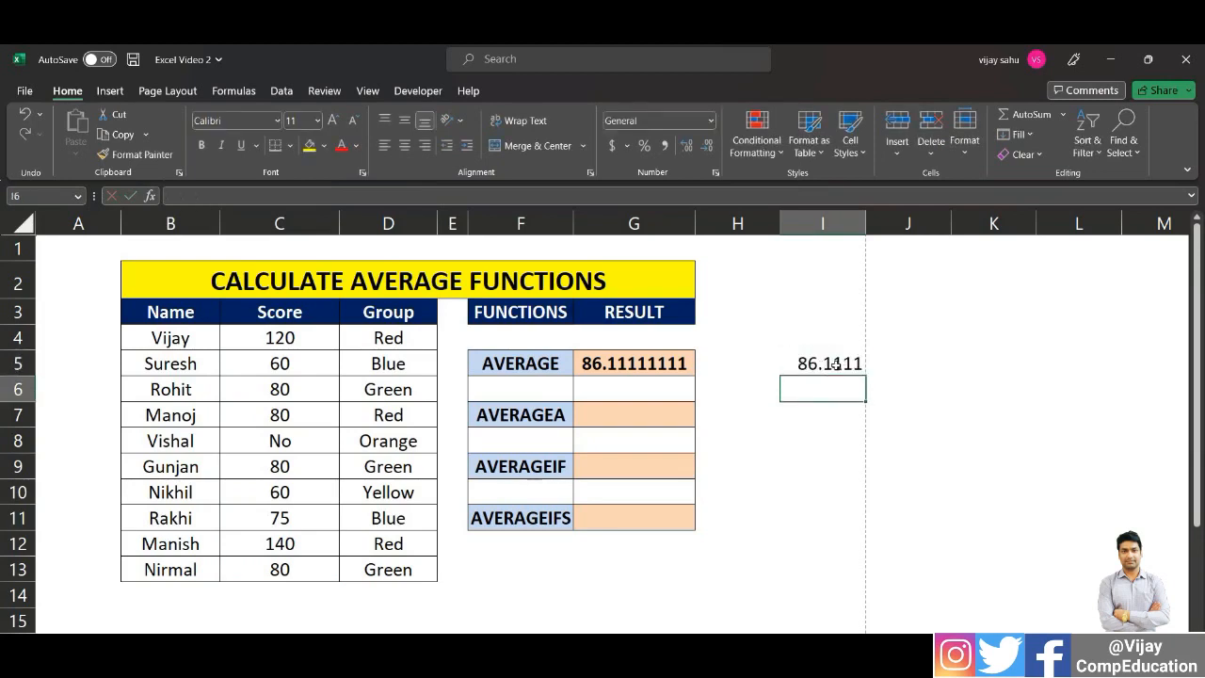
# - Delete the check calculation from I5
pyautogui.click(286, 442)
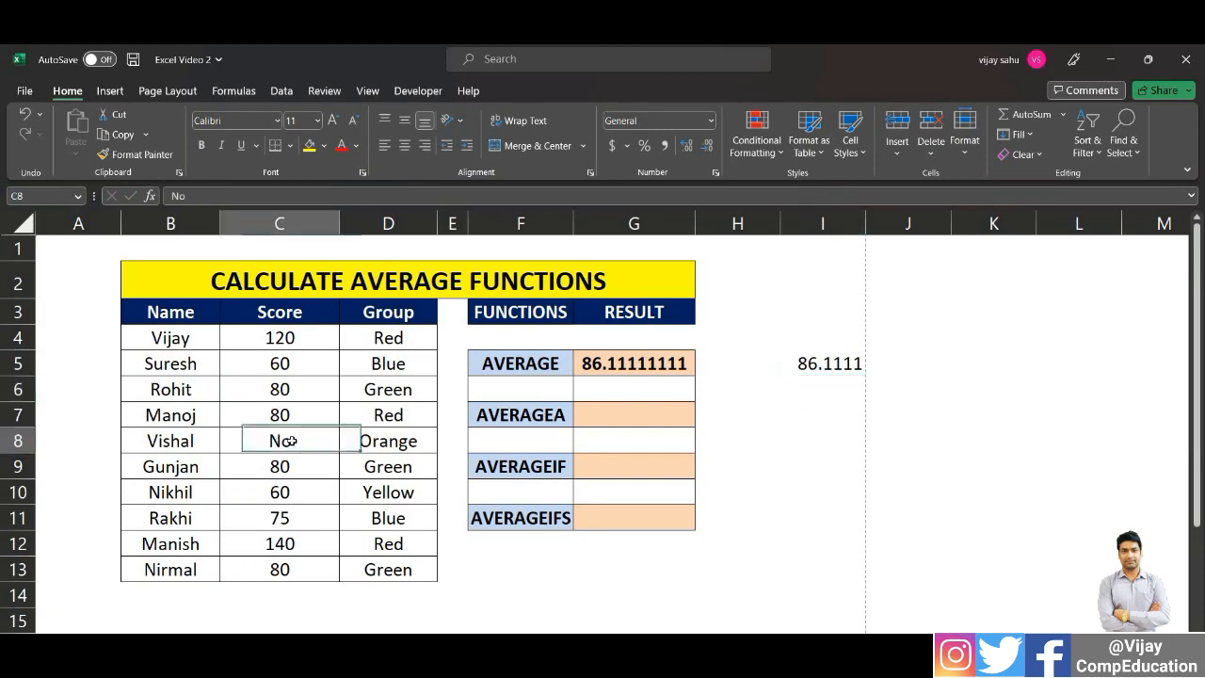
pyautogui.click(844, 363)
pyautogui.press('Delete')
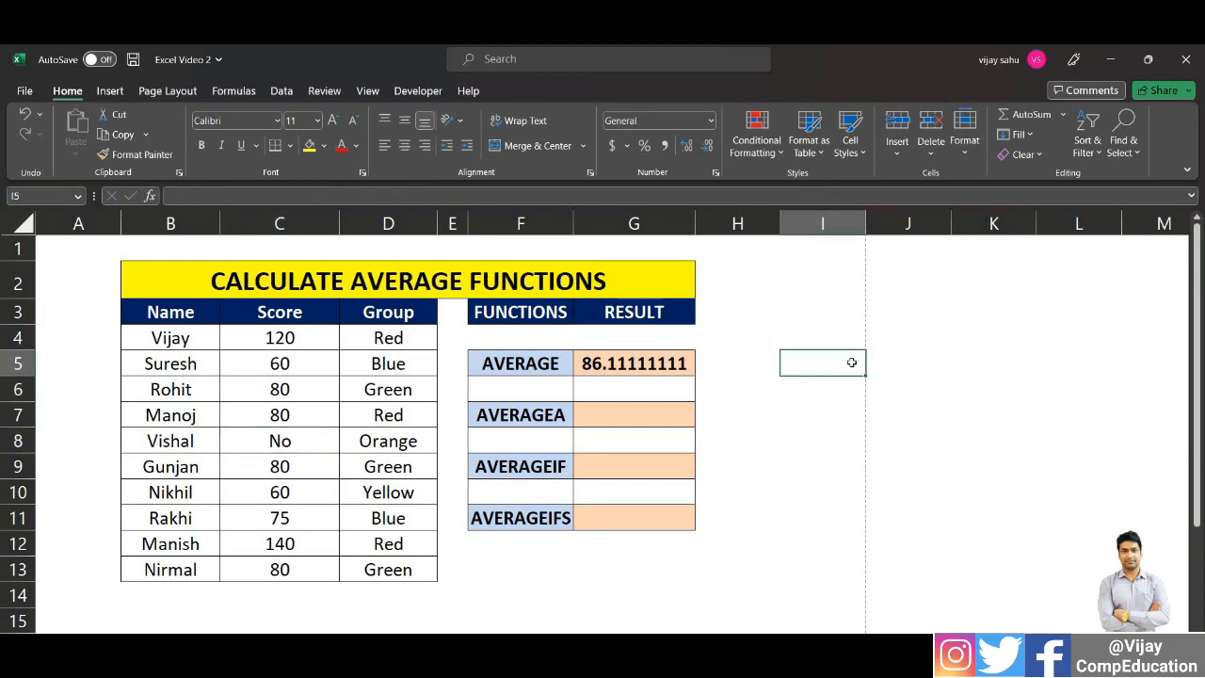
# - Restore the score in C8 to 70 and recheck the AVERAGE result in G5
pyautogui.click(312, 435)
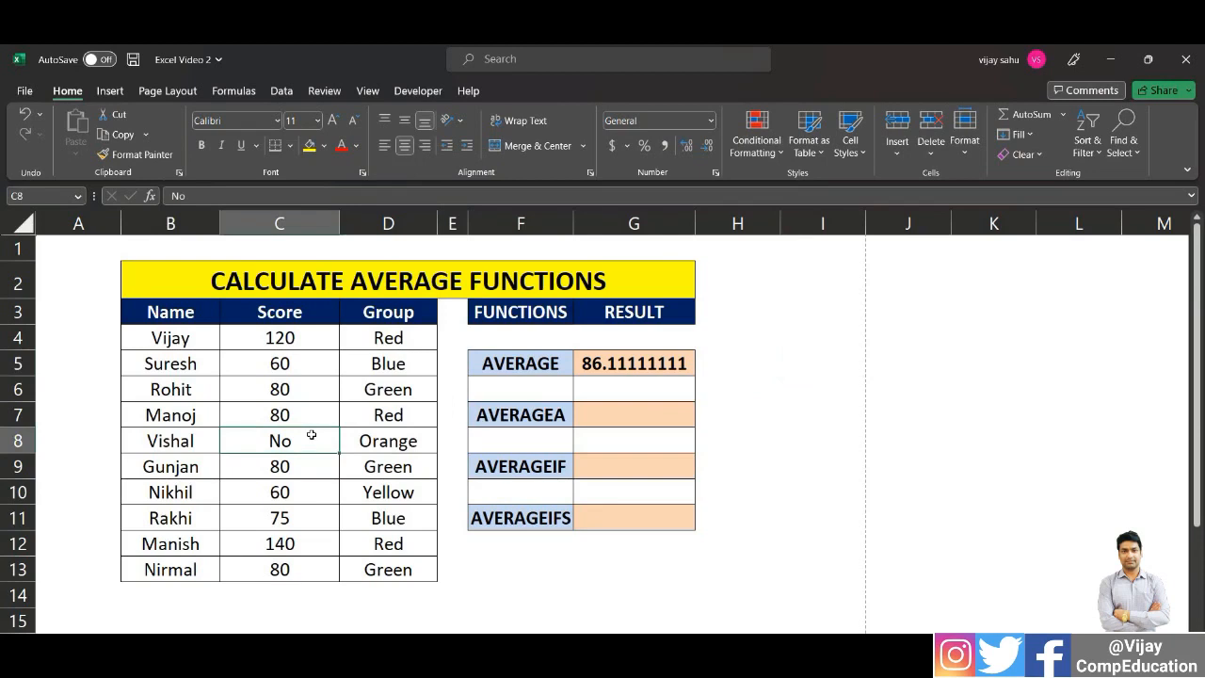
pyautogui.hotkey('ctrl', 'z')
pyautogui.press('Delete')
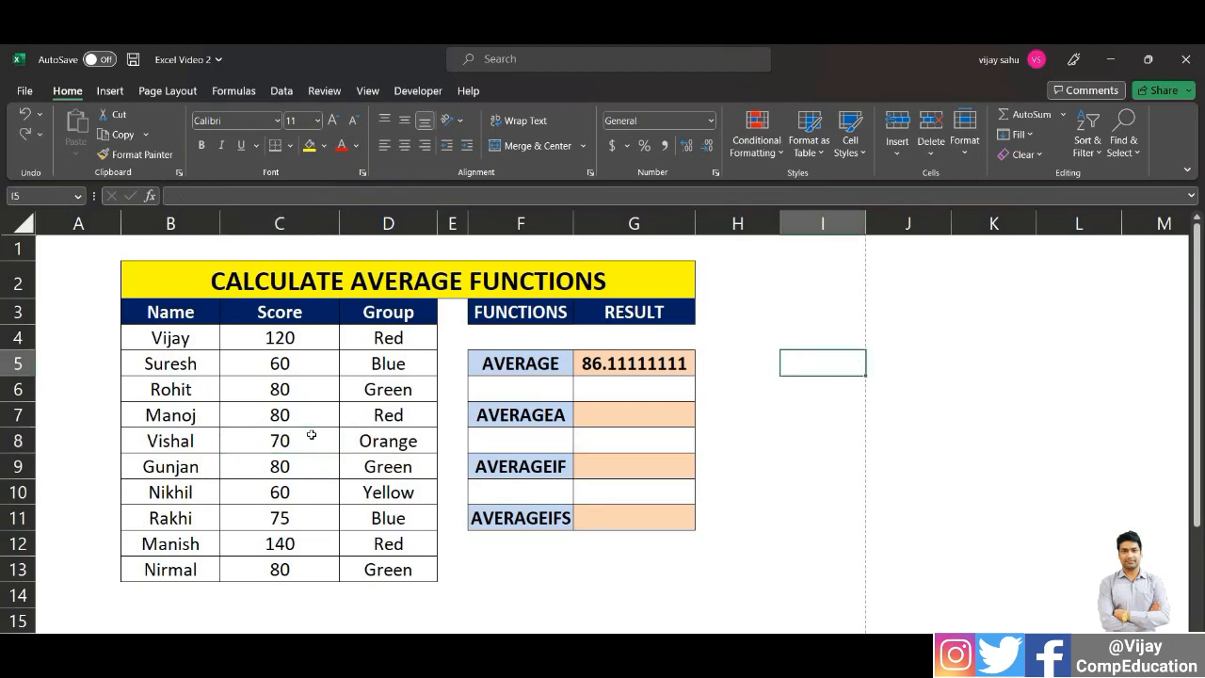
pyautogui.click(311, 435)
pyautogui.write('70')
pyautogui.hotkey('ctrl', 'Return')
pyautogui.click(657, 365)
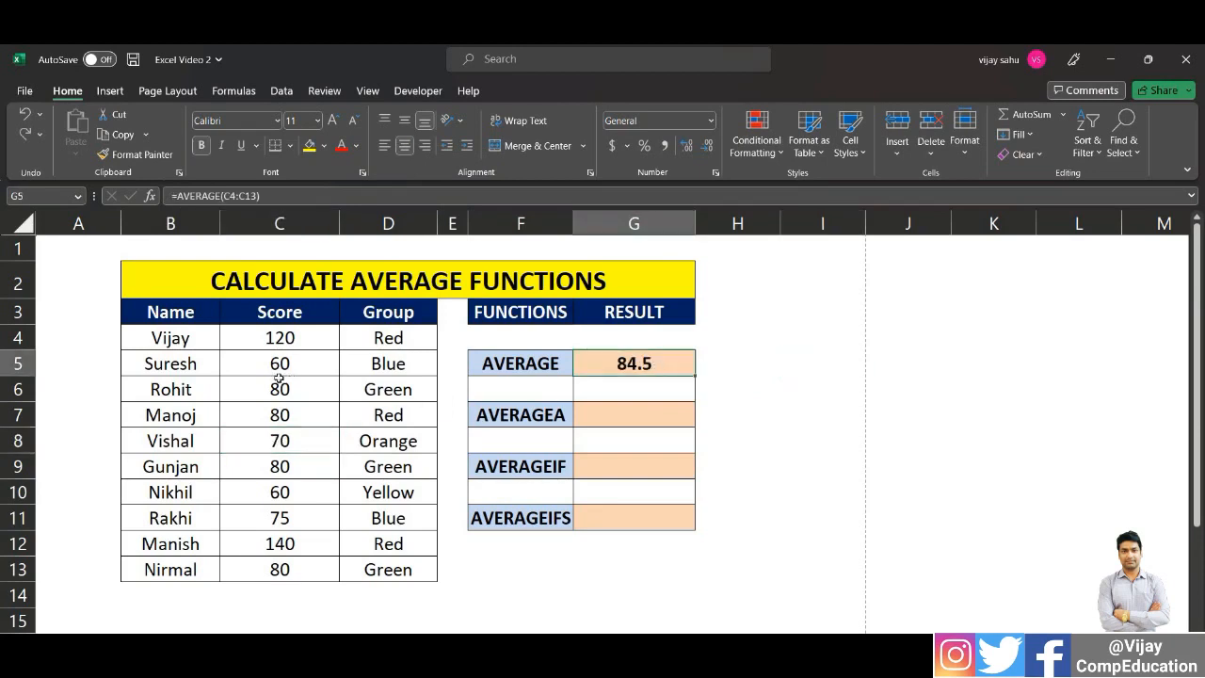
# - Enter =AVERAGEA(C4:C13) in G7 to average all the scores, counting text entries as well
pyautogui.click(634, 420)
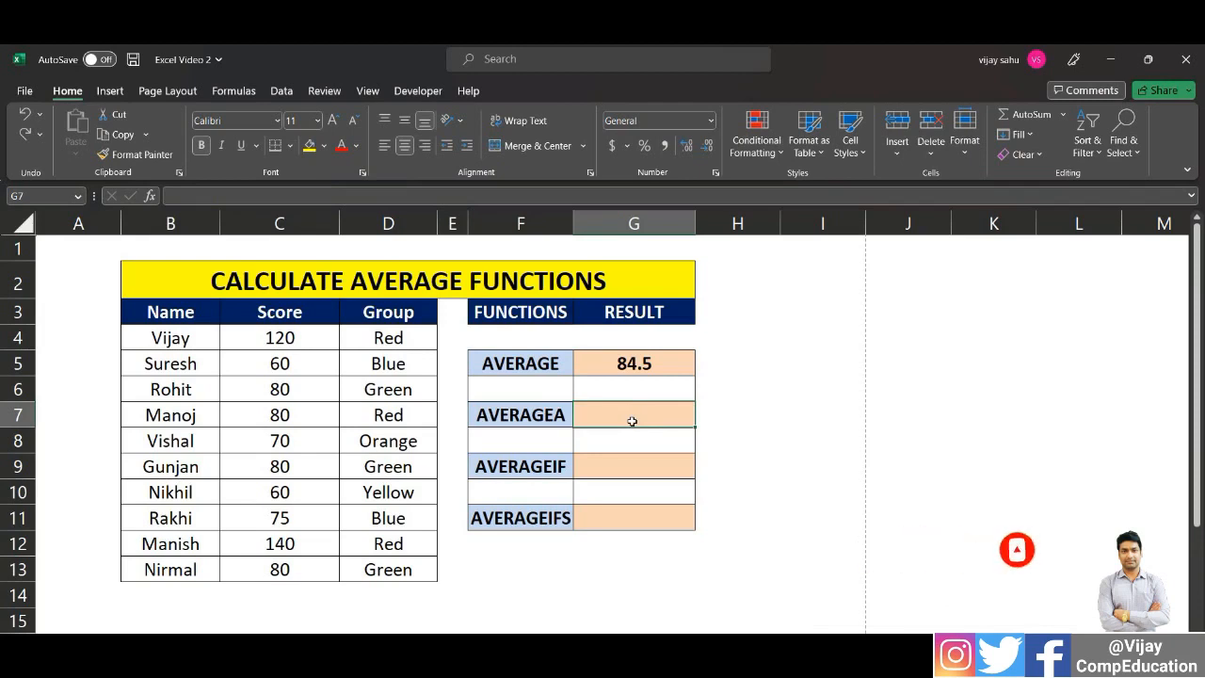
pyautogui.write('=')
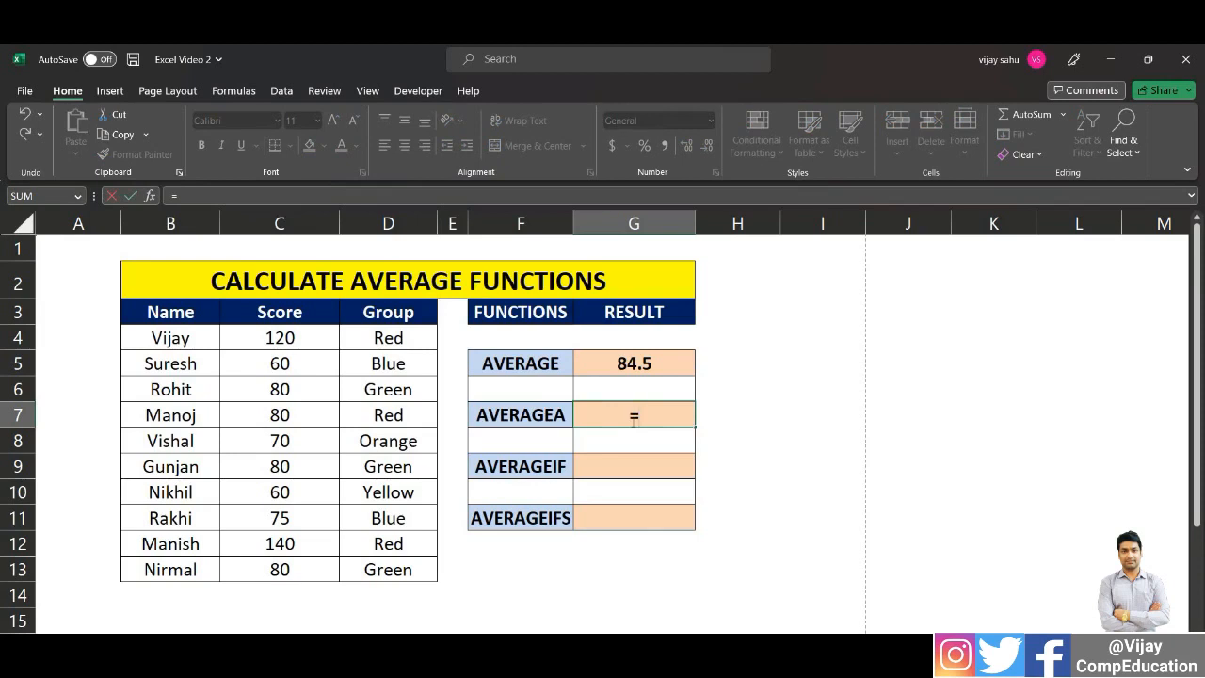
pyautogui.write('avera')
pyautogui.press('Down')
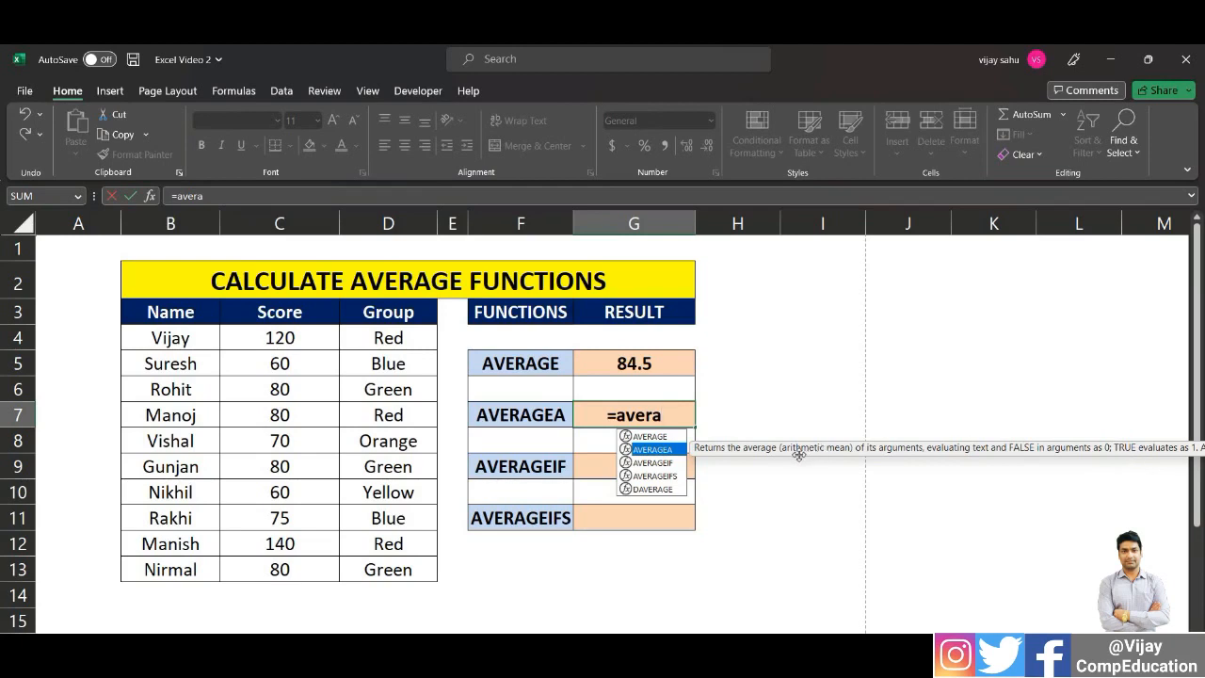
pyautogui.press('Tab')
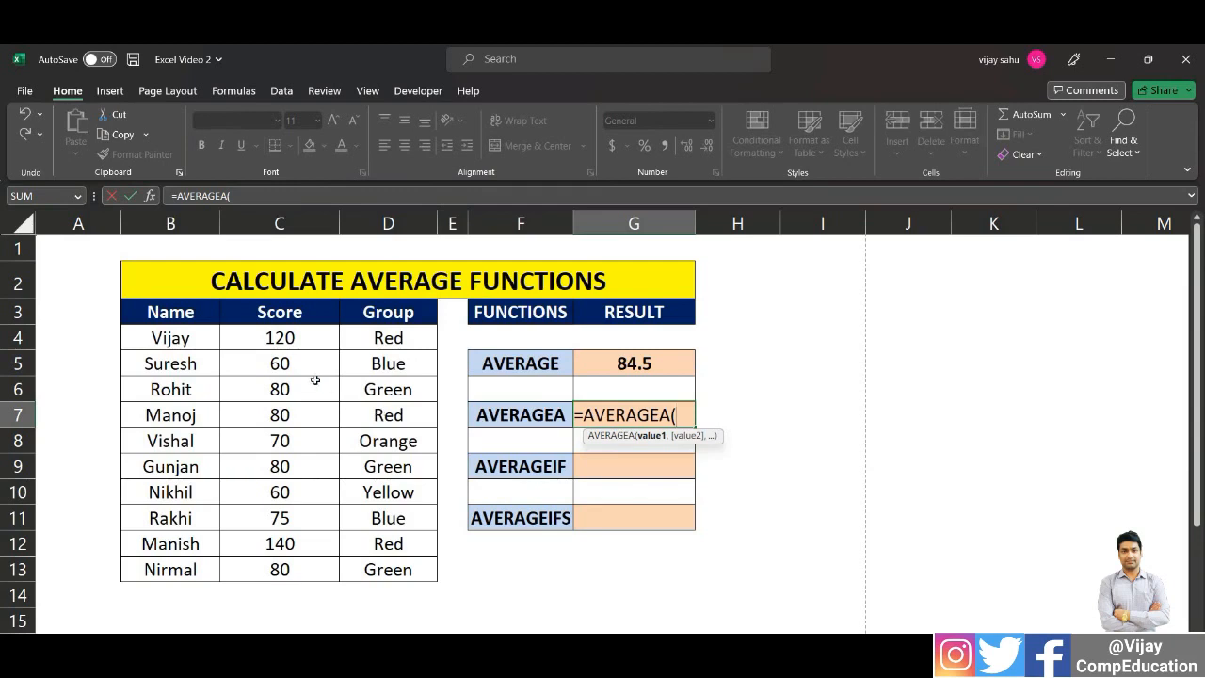
pyautogui.moveTo(313, 338); pyautogui.dragTo(315, 569)
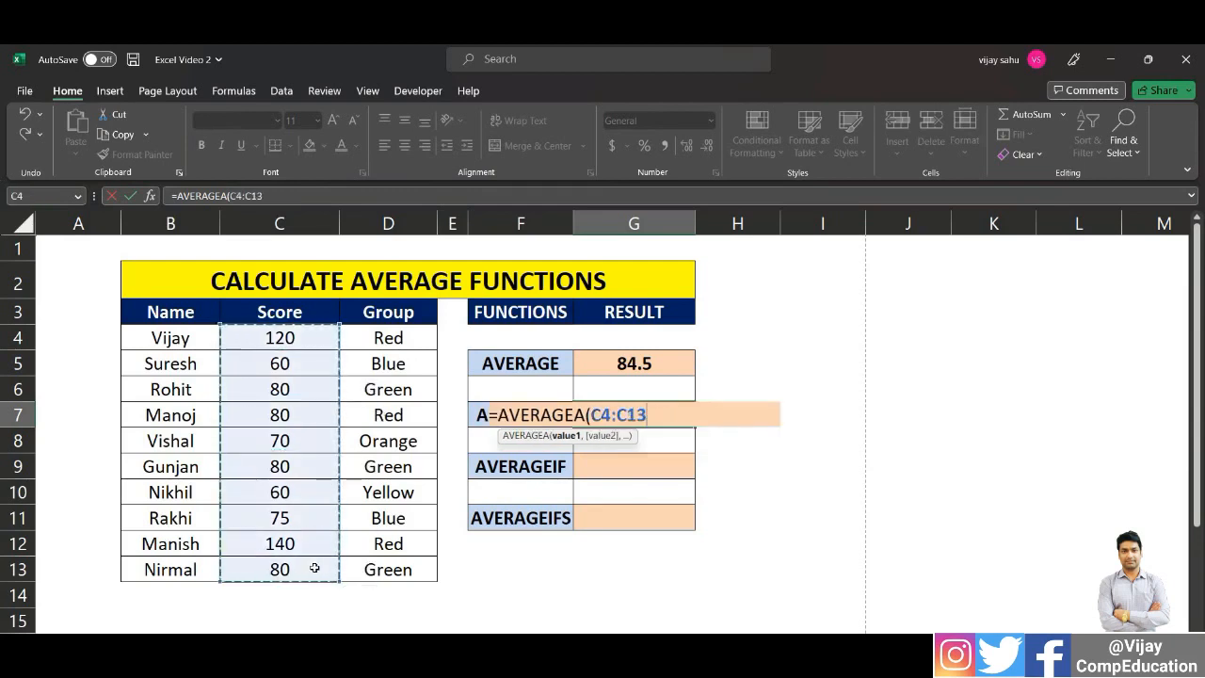
pyautogui.write(')')
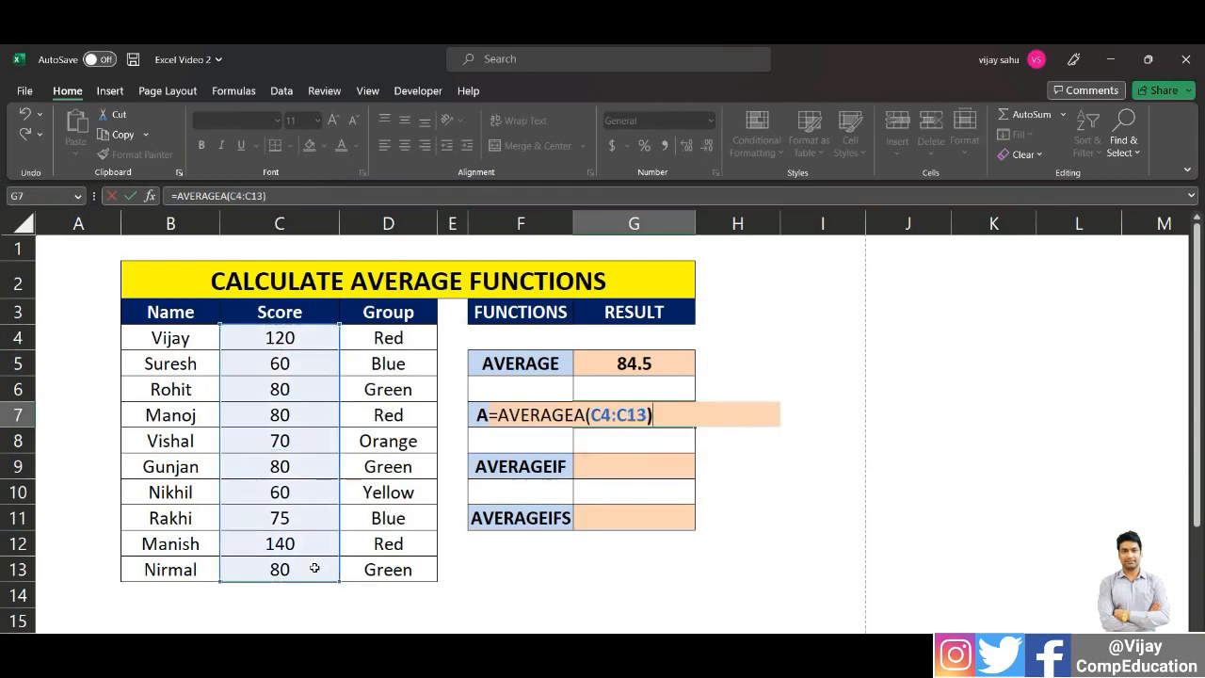
pyautogui.press('Return')
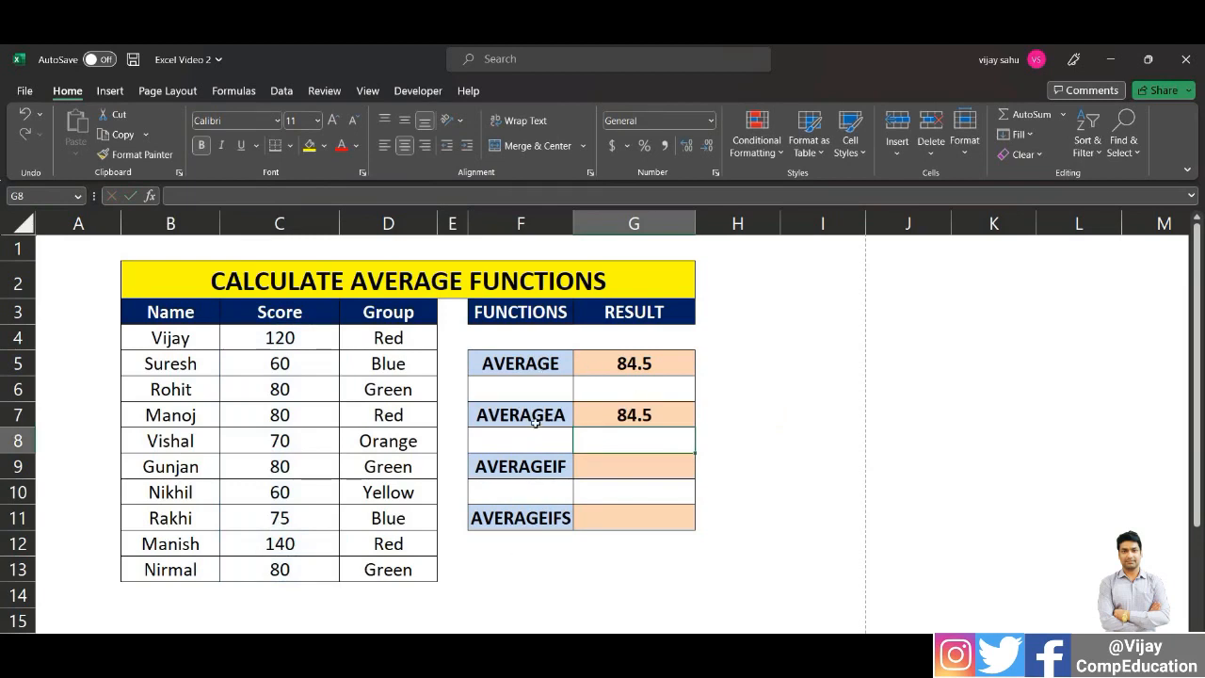
pyautogui.click(632, 418)
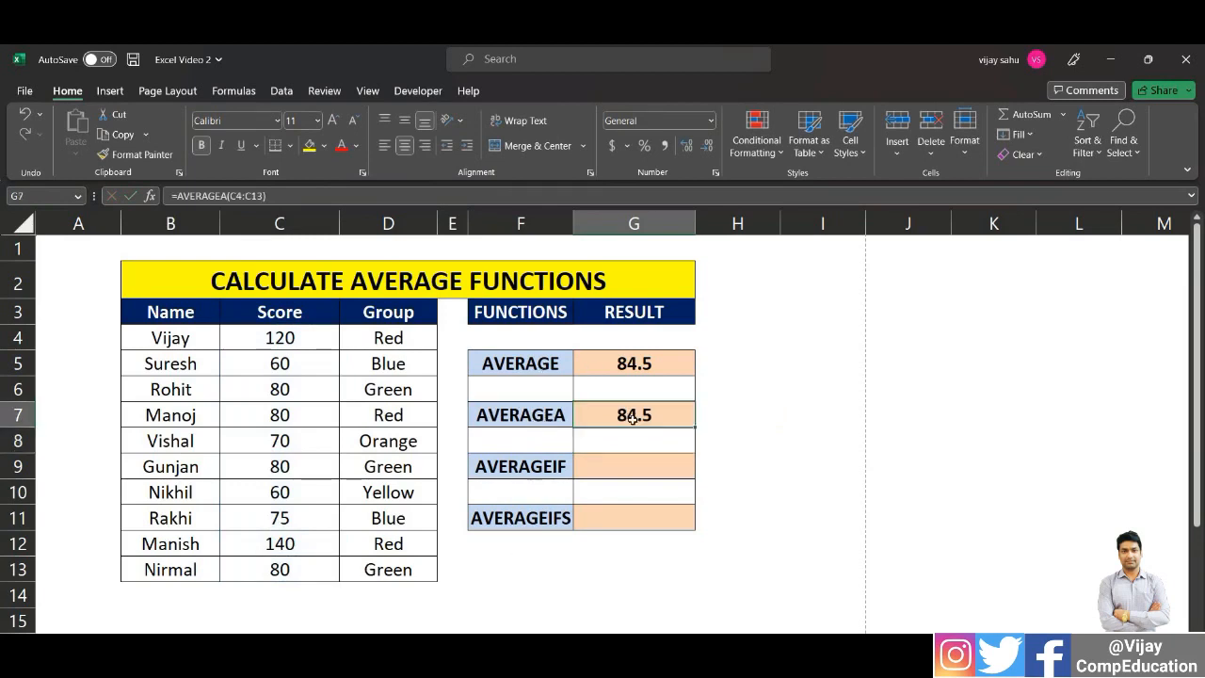
# - Replace the score in C8 with the text none
pyautogui.click(303, 440)
pyautogui.write('no')
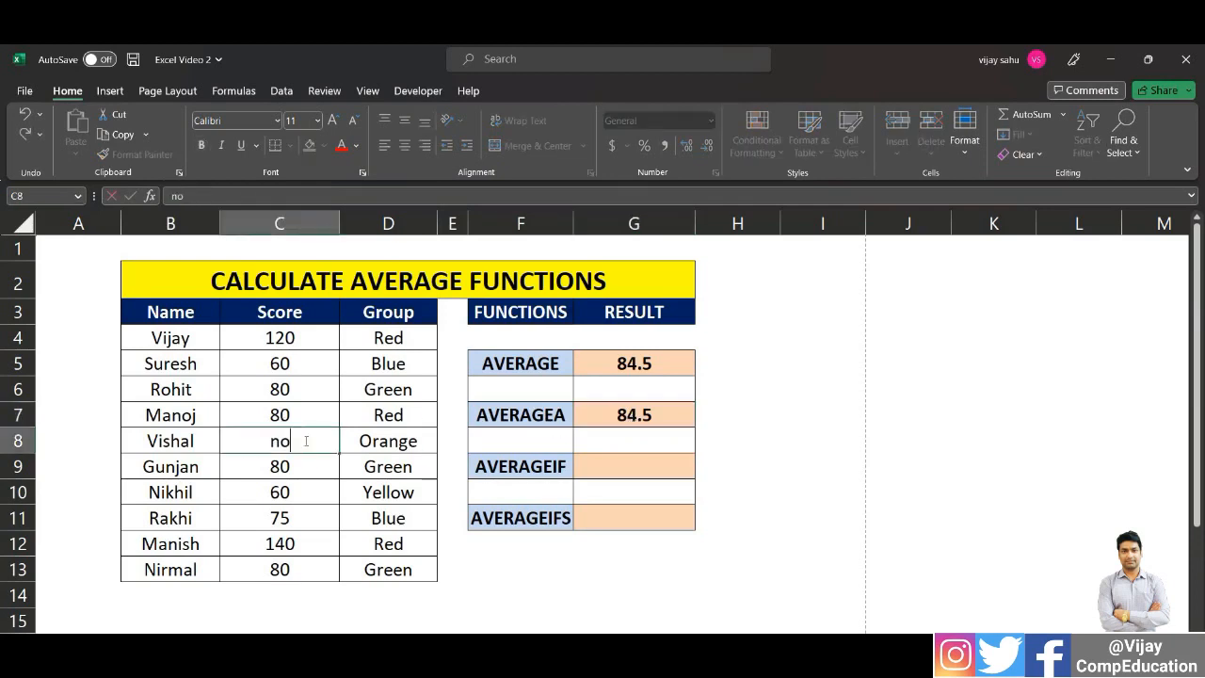
pyautogui.write('ne')
pyautogui.press('Tab')
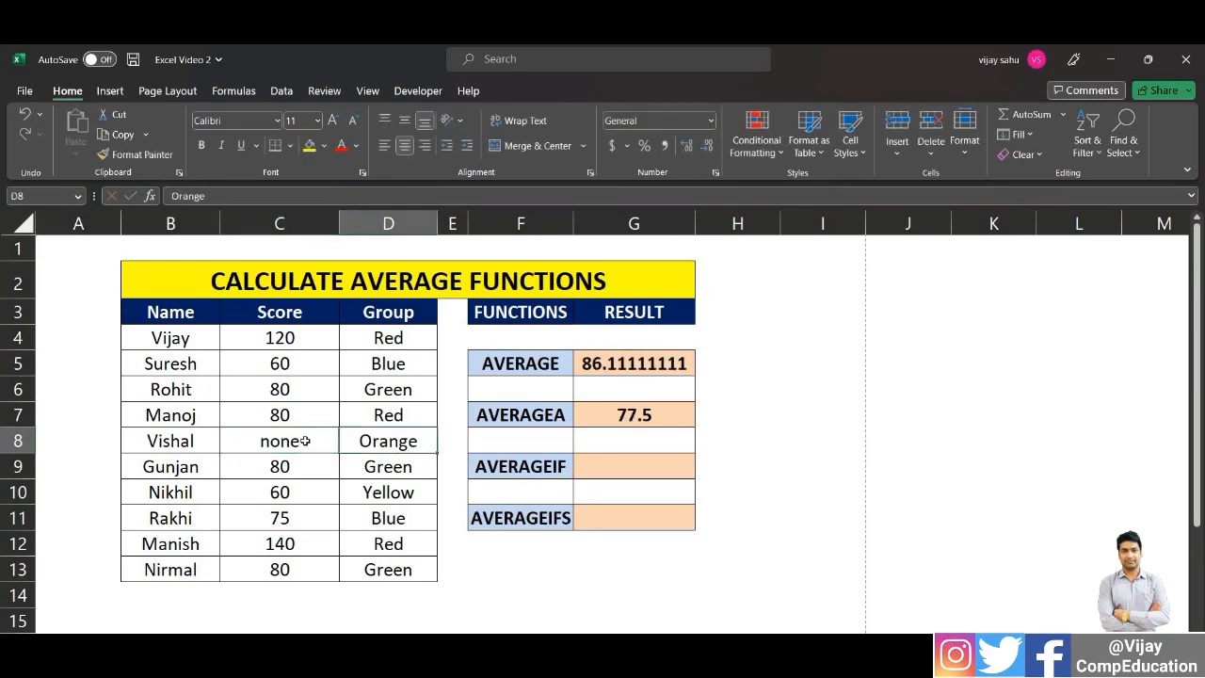
# - Compare the AVERAGE result in G5 and the AVERAGEA result in G7 against the score range C4:C13
pyautogui.click(618, 366)
pyautogui.click(621, 414)
pyautogui.click(608, 364)
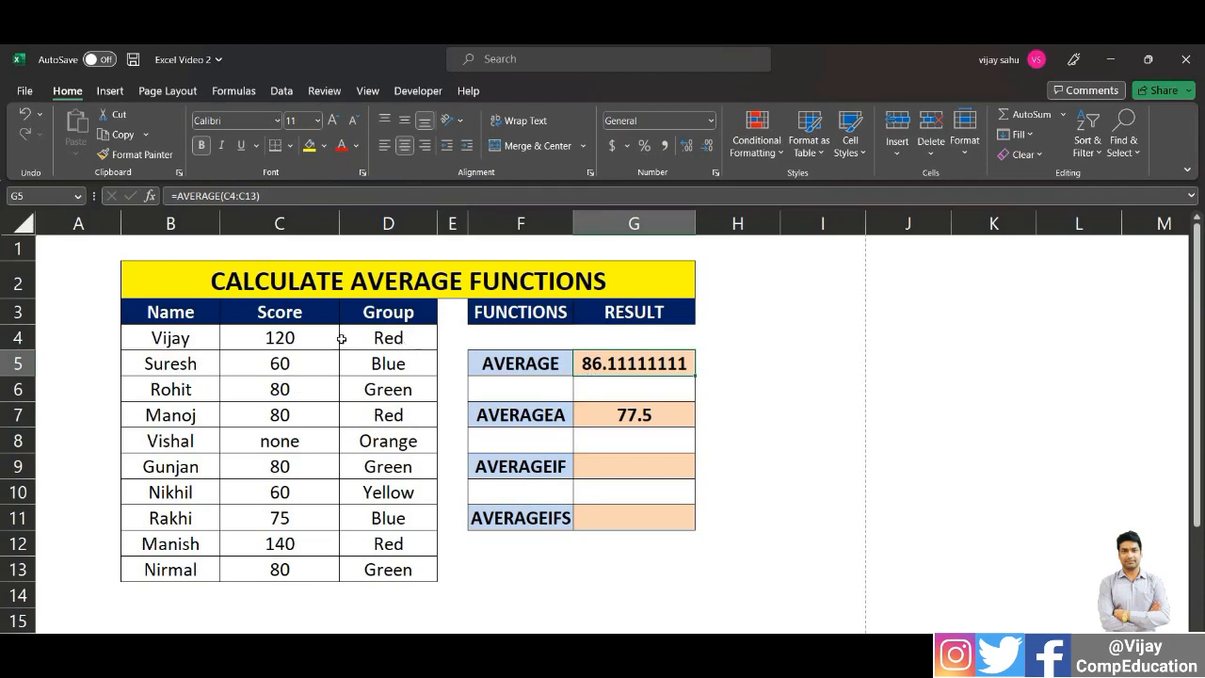
pyautogui.moveTo(280, 339); pyautogui.dragTo(314, 565)
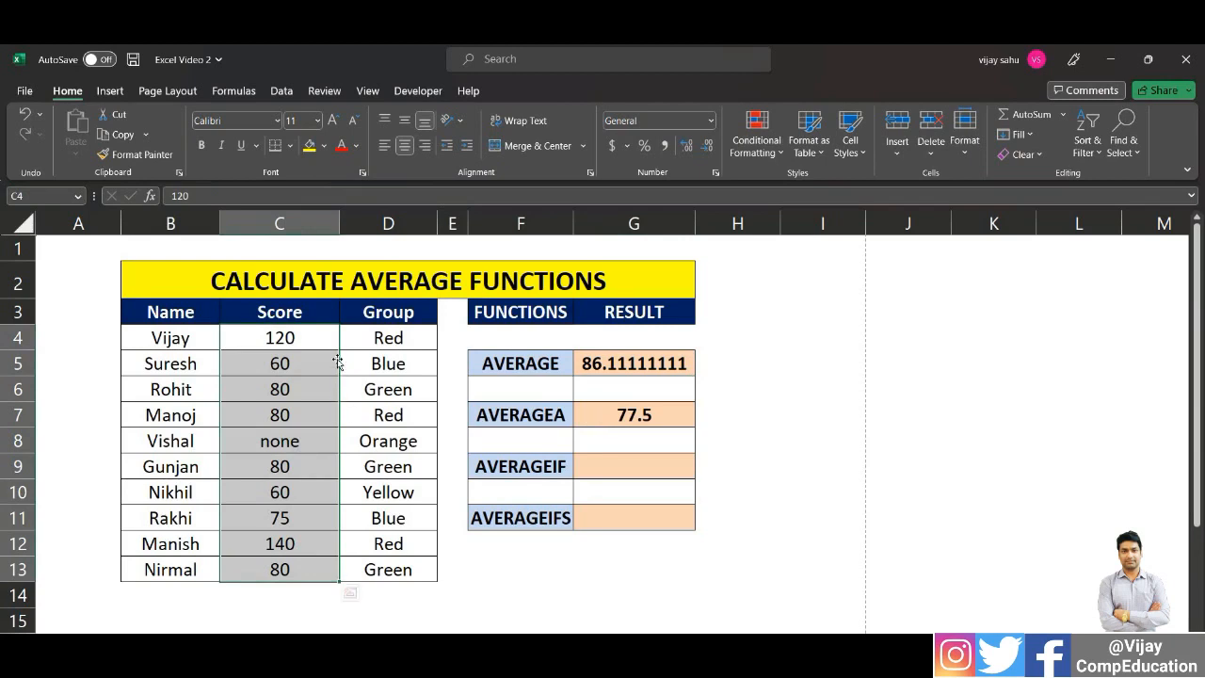
pyautogui.click(772, 415)
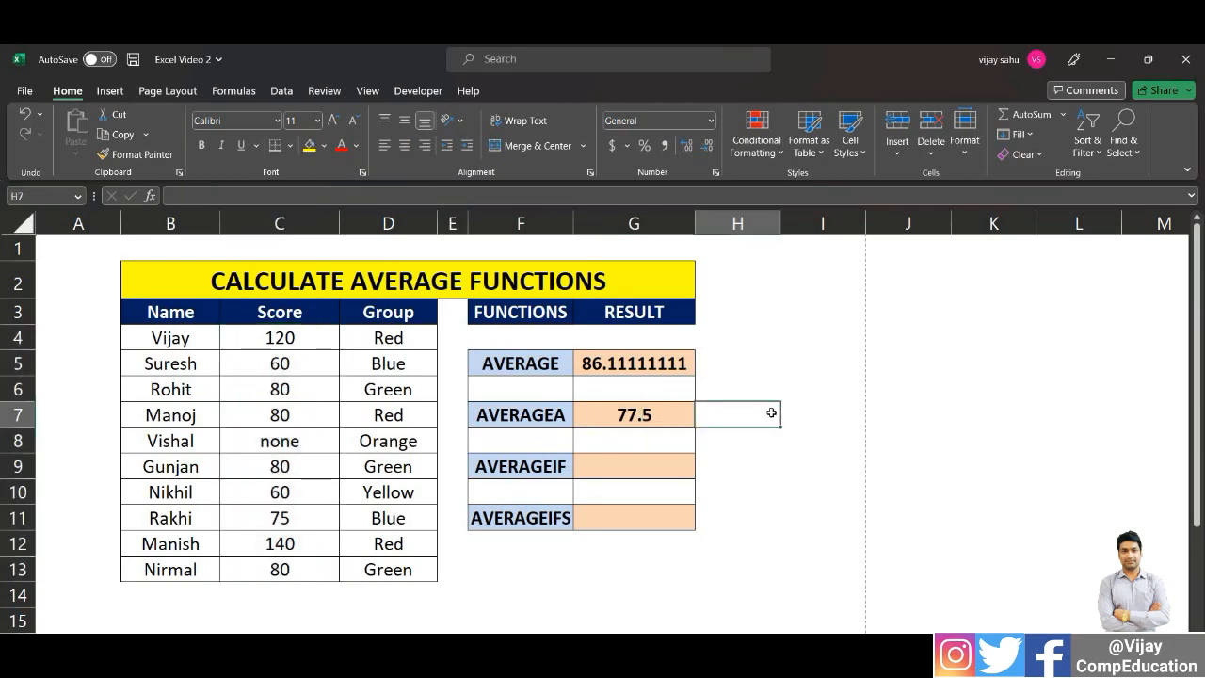
pyautogui.moveTo(305, 337); pyautogui.dragTo(308, 569)
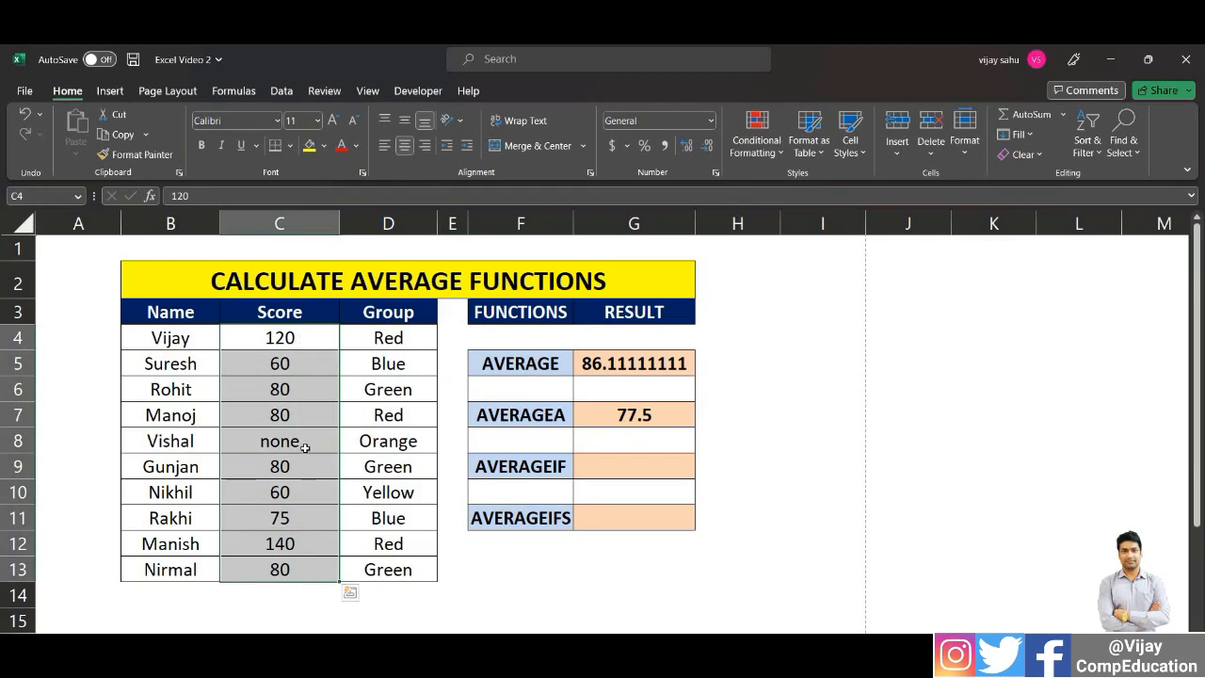
pyautogui.click(659, 417)
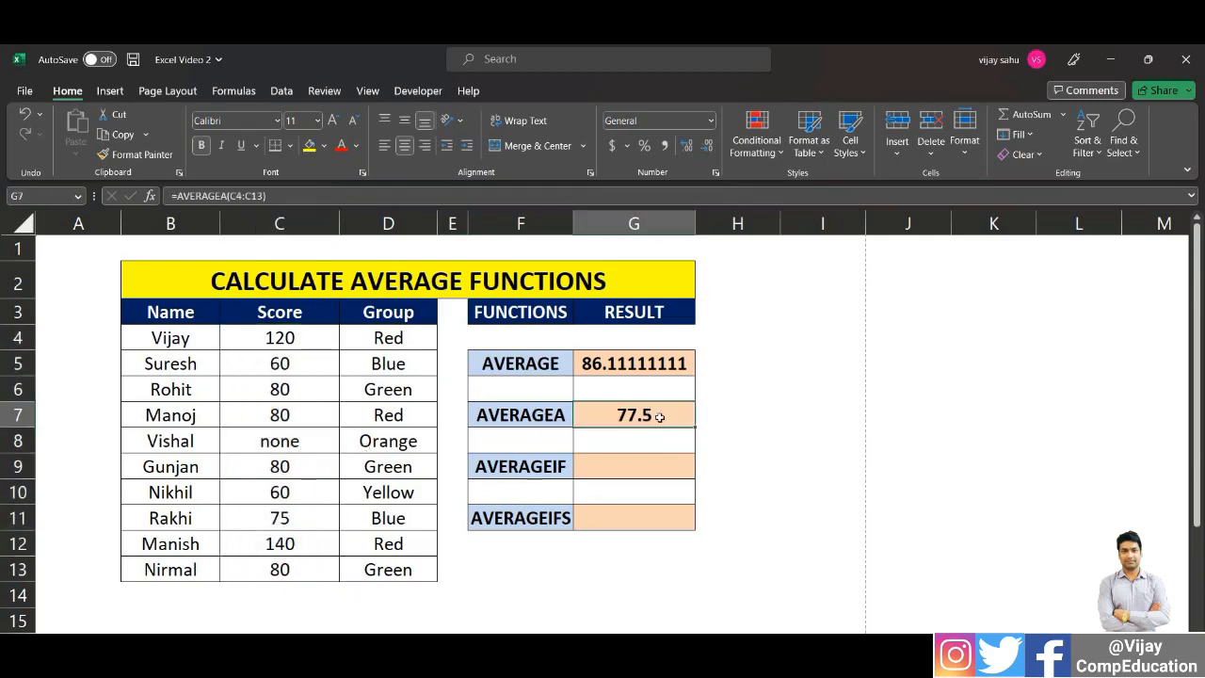
pyautogui.moveTo(298, 337); pyautogui.dragTo(298, 565)
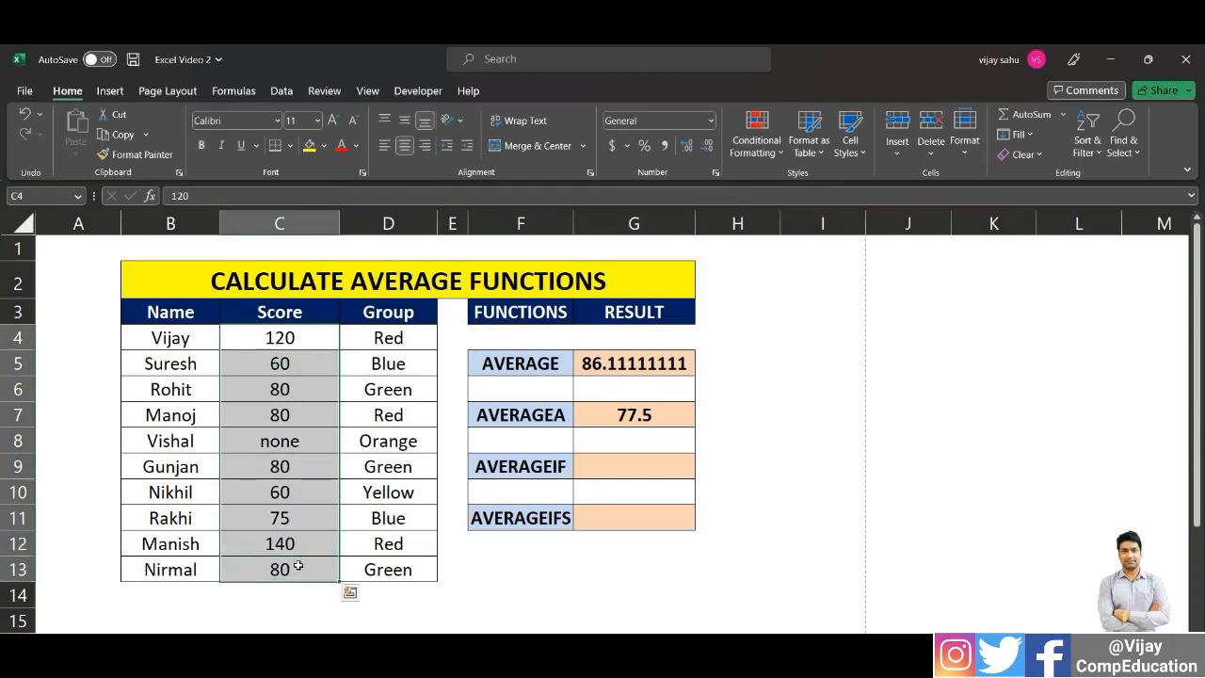
pyautogui.click(276, 443)
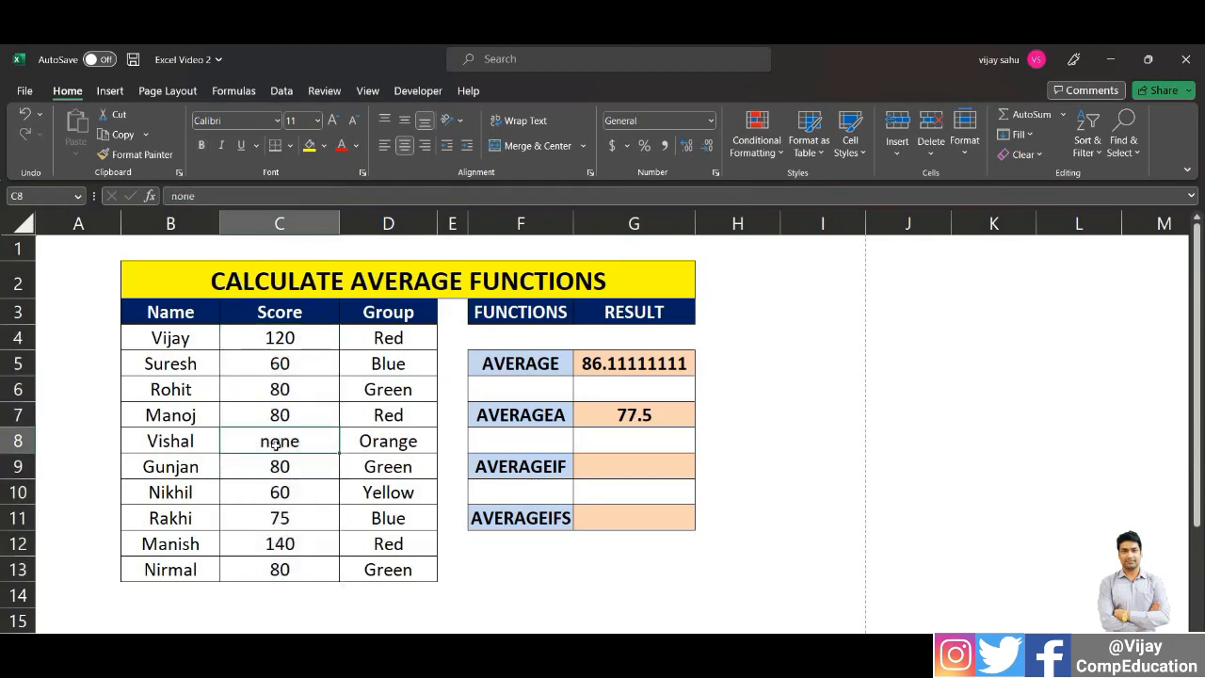
pyautogui.click(631, 421)
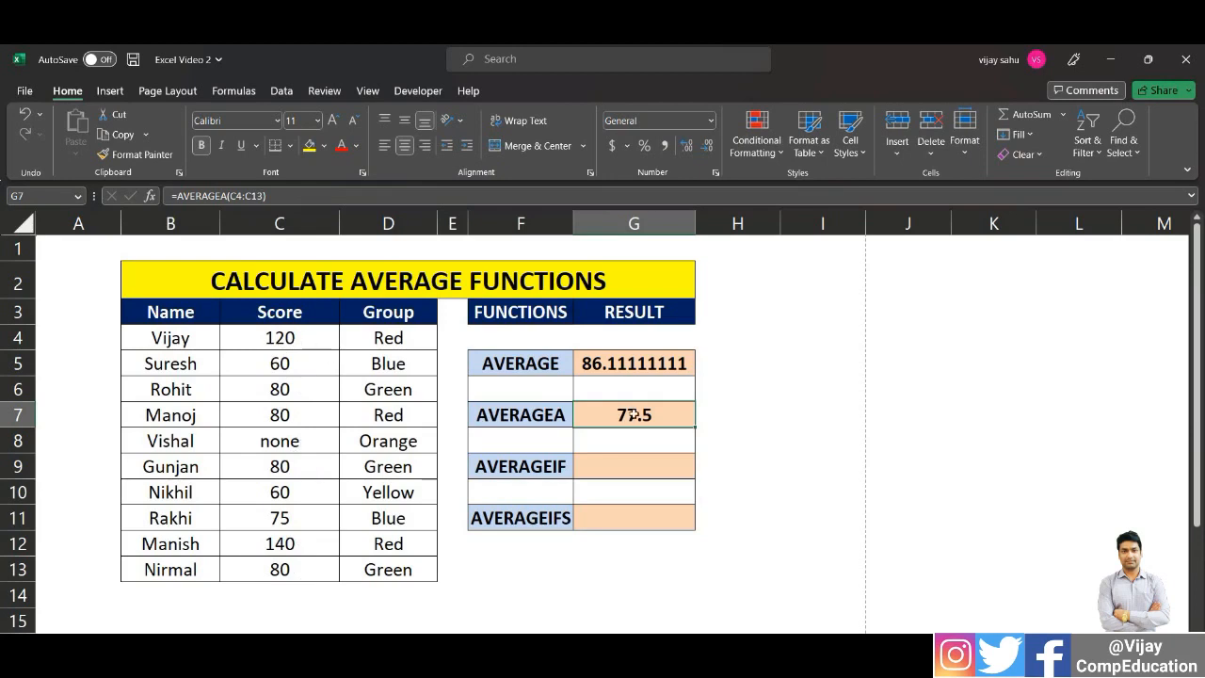
pyautogui.moveTo(311, 337); pyautogui.dragTo(309, 574)
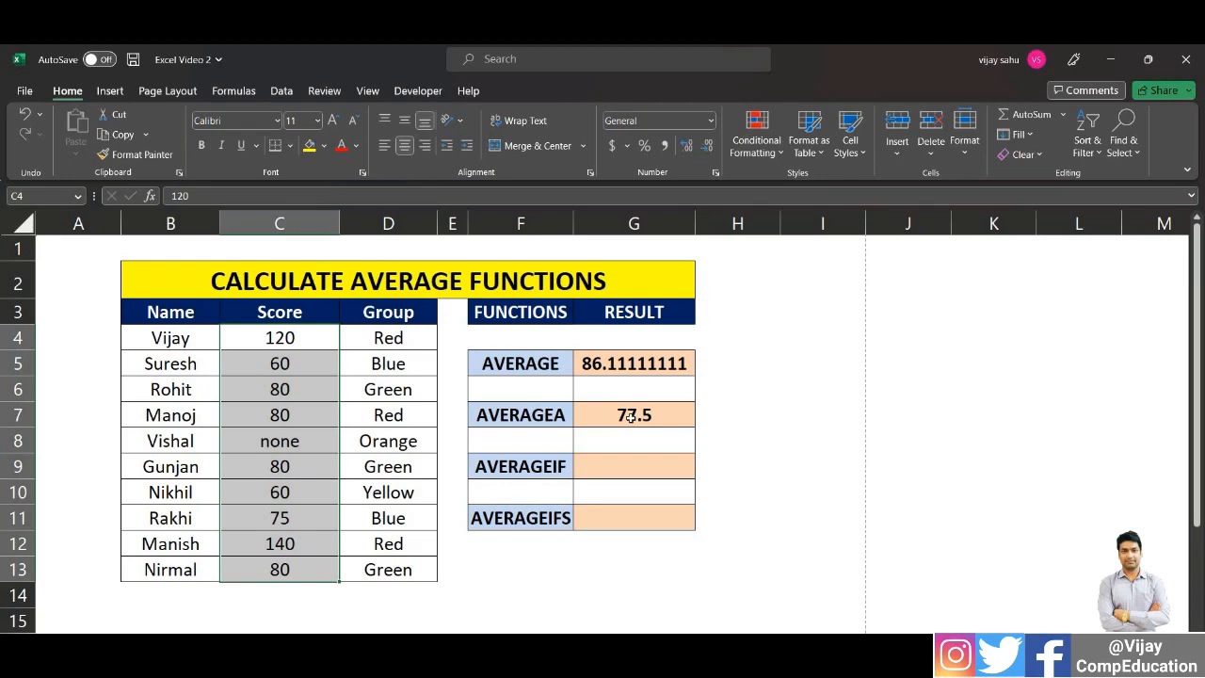
# - Enter =AVERAGEIF(C4:C13,">=80") in G9 to average only the scores of 80 or more
pyautogui.click(540, 466)
pyautogui.click(650, 470)
pyautogui.click(534, 465)
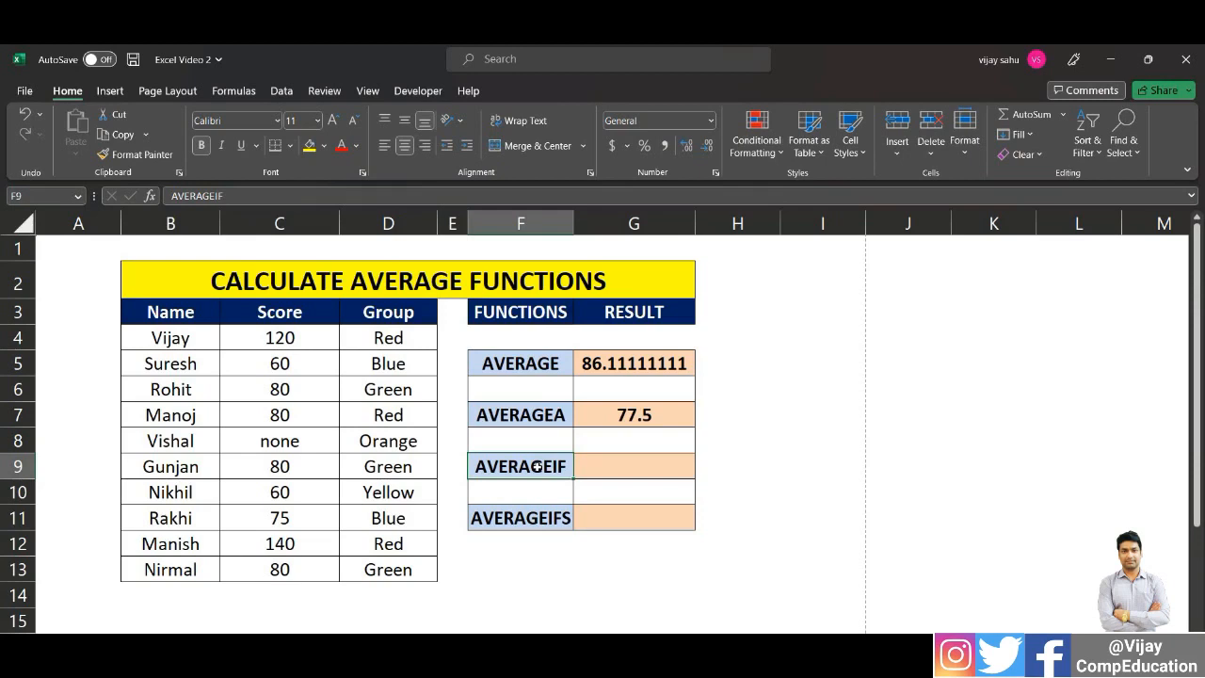
pyautogui.click(654, 473)
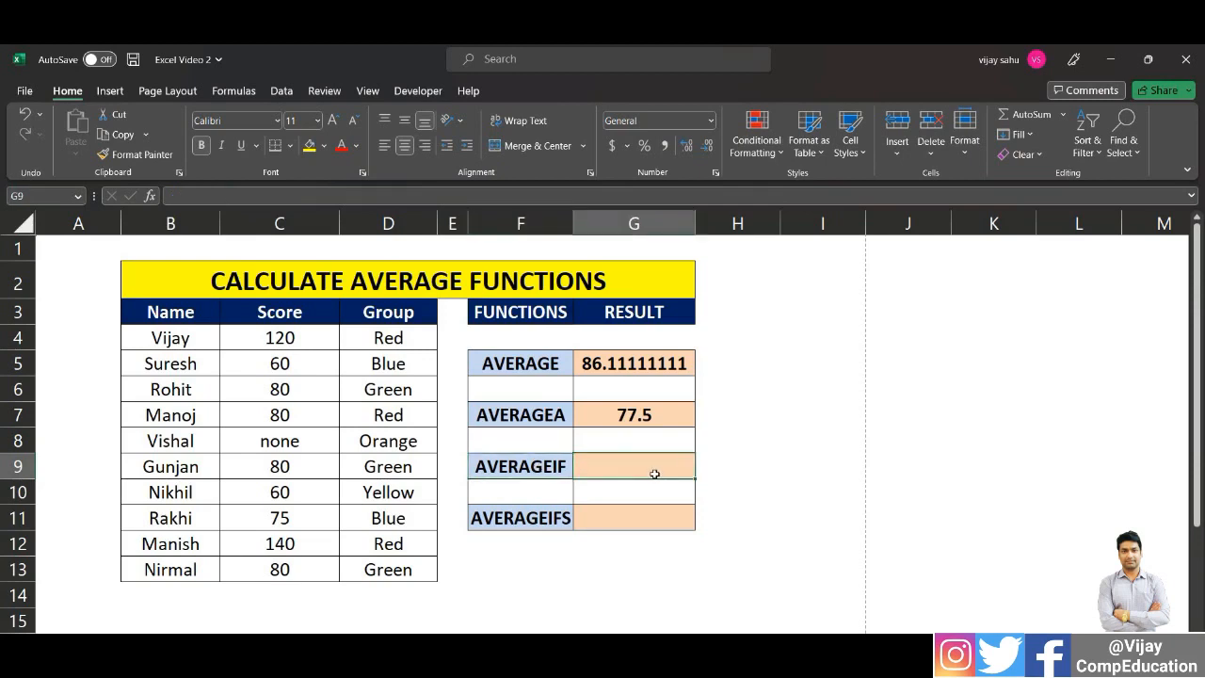
pyautogui.write('=')
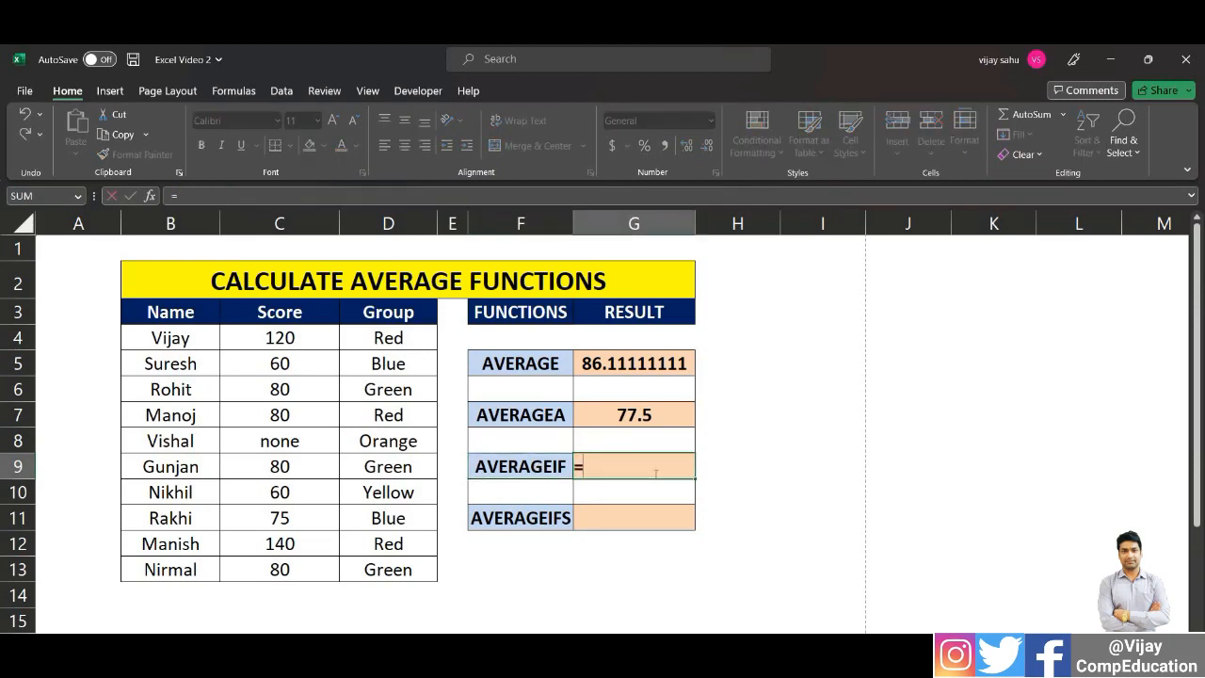
pyautogui.write('averaif')
pyautogui.press('BackSpace')
pyautogui.press('BackSpace')
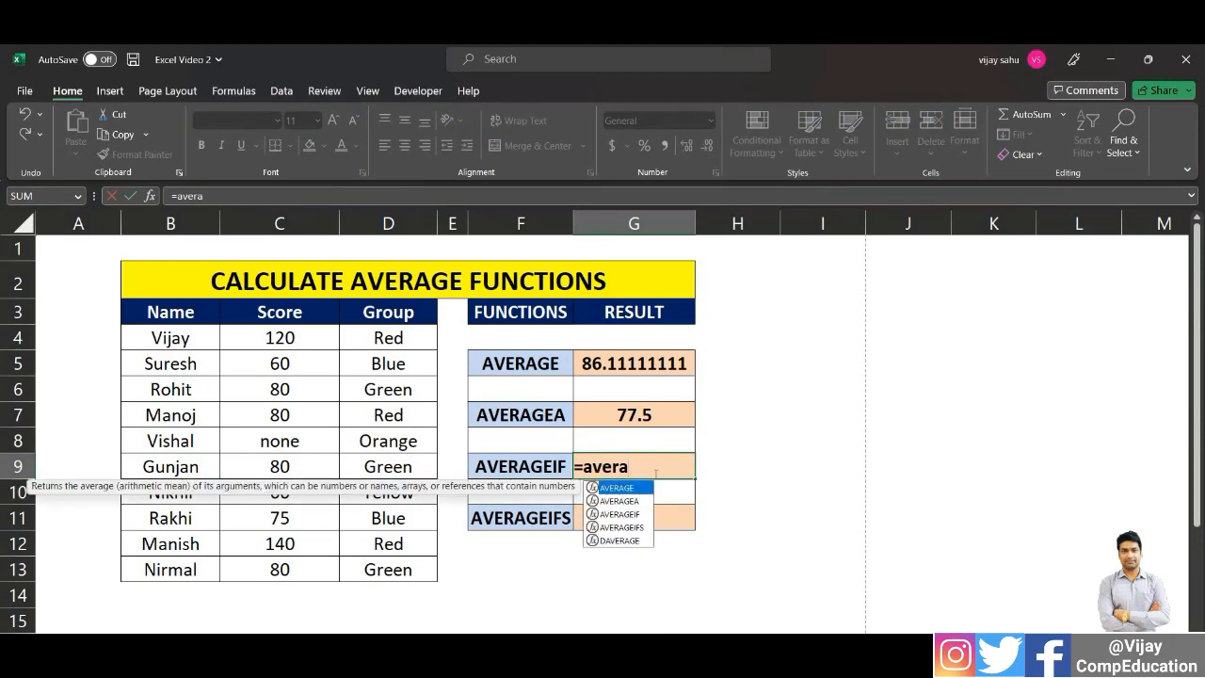
pyautogui.press('Down')
pyautogui.press('Down')
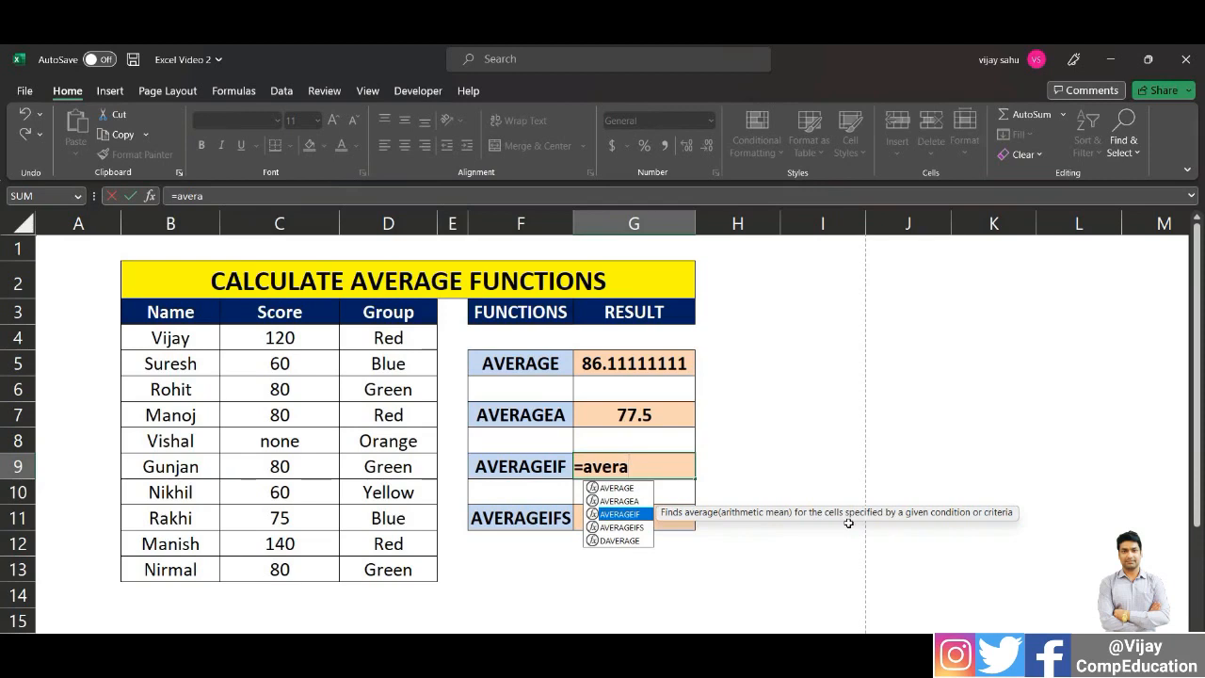
pyautogui.press('Tab')
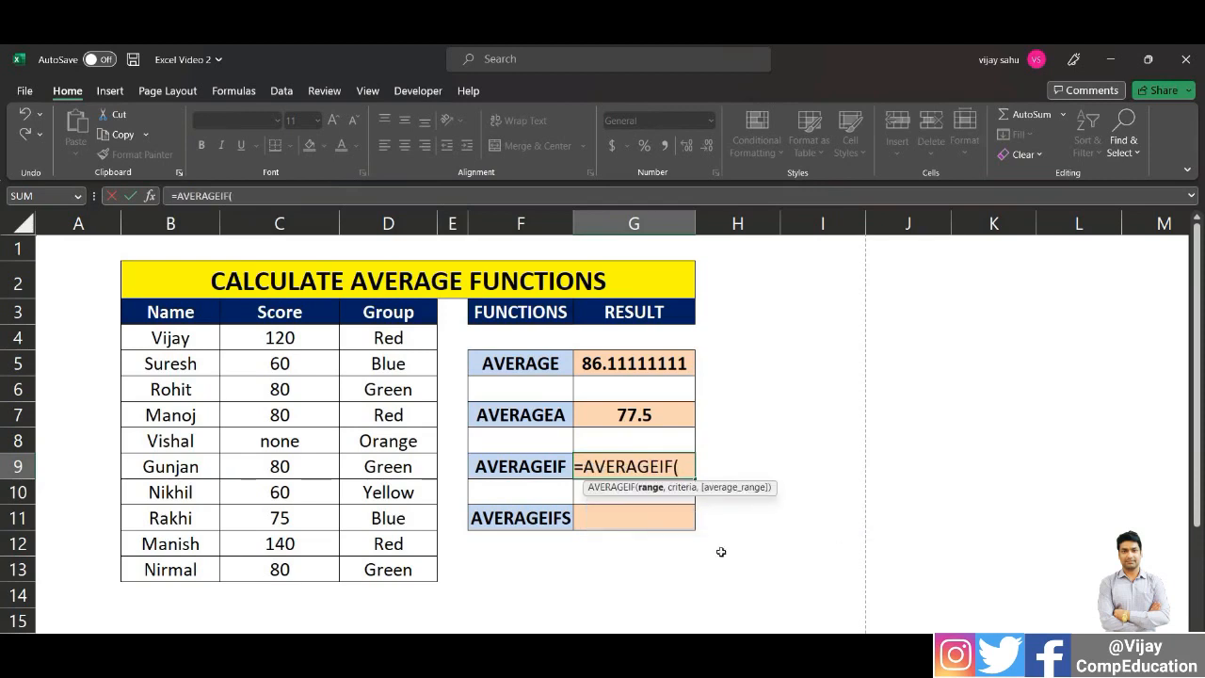
pyautogui.moveTo(299, 339); pyautogui.dragTo(300, 570)
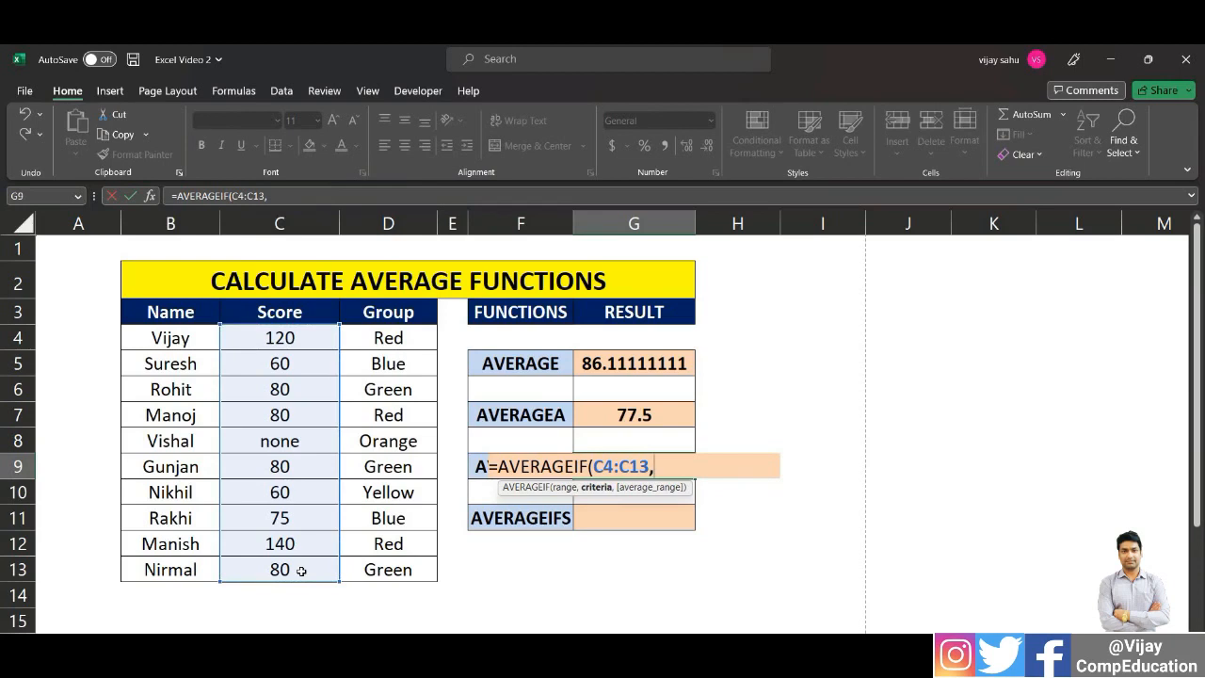
pyautogui.write('">=80")')
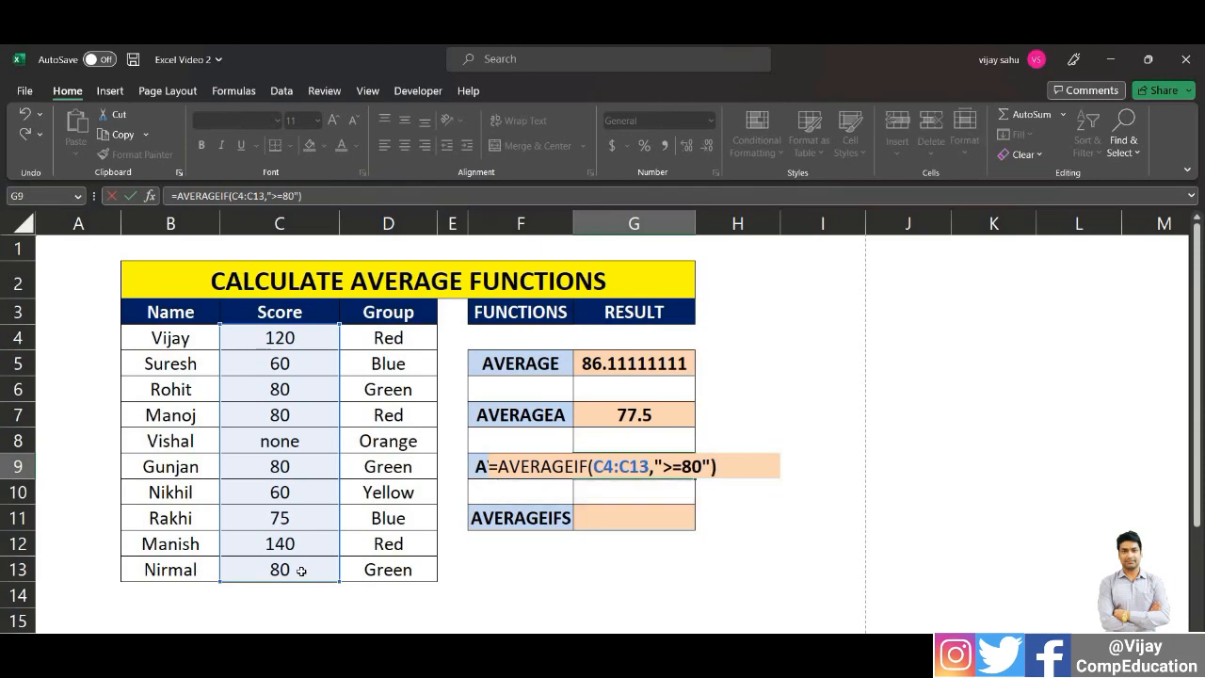
pyautogui.press('Return')
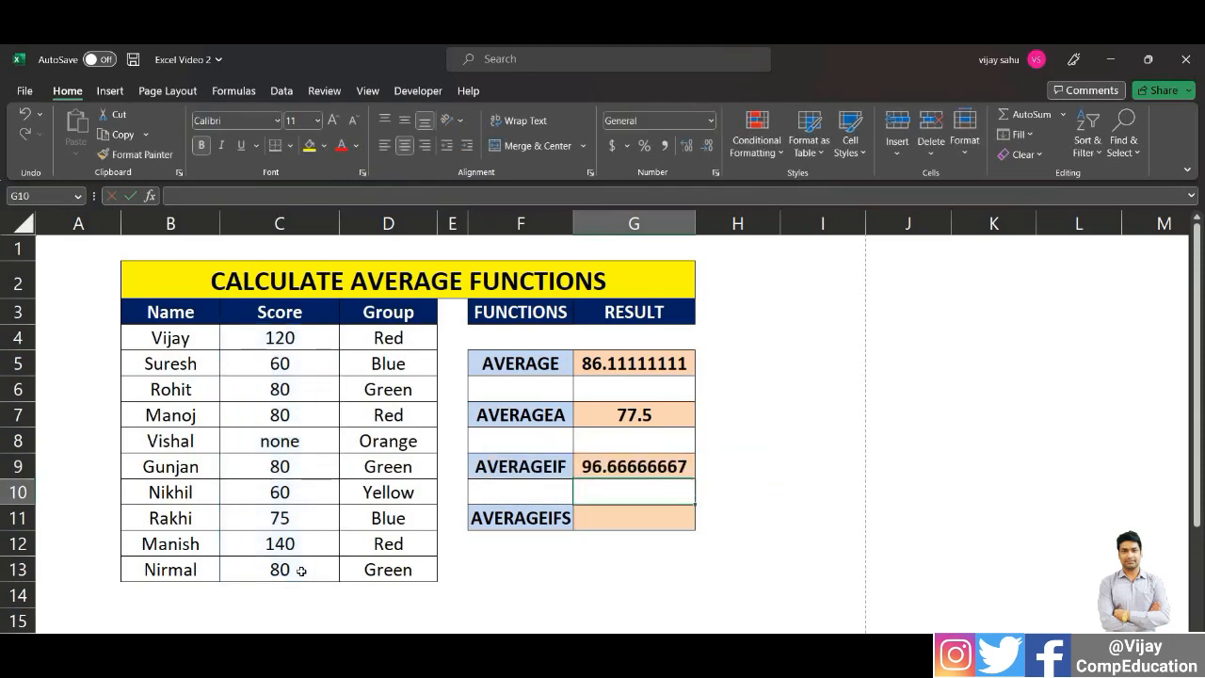
pyautogui.click(646, 466)
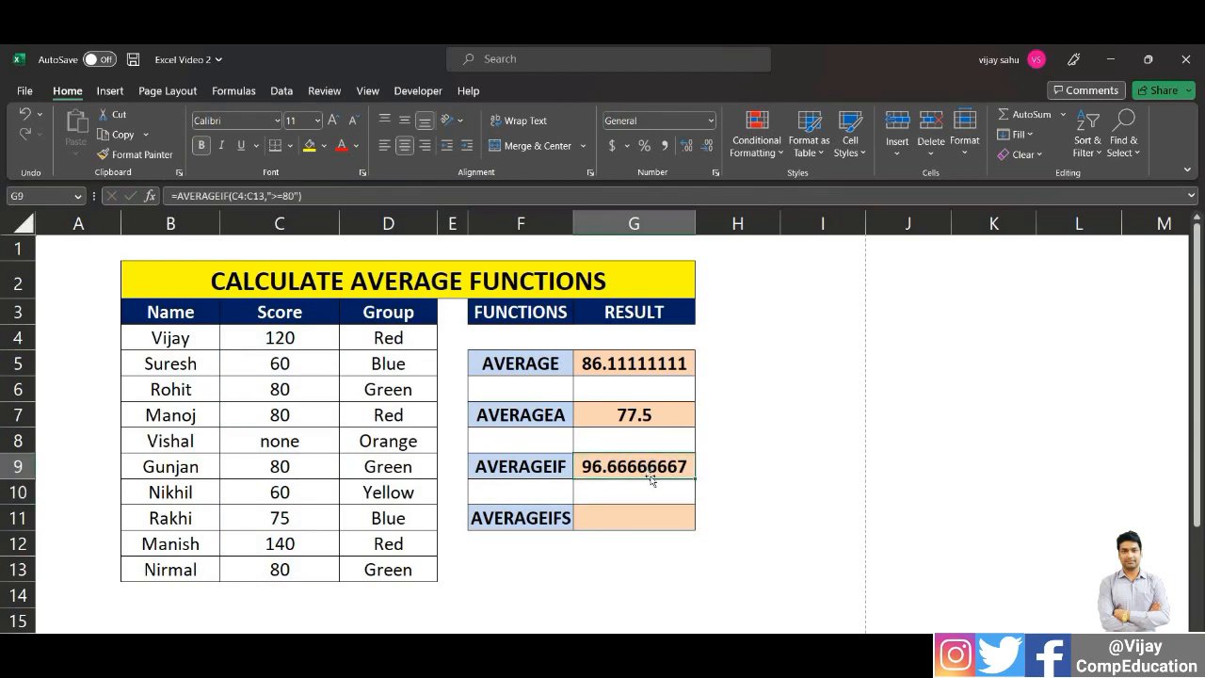
# - Select the scores that meet the >=80 criterion together, in C4, C6, C7, C9, C12 and C13, to check the AVERAGEIF result
pyautogui.click(300, 341)
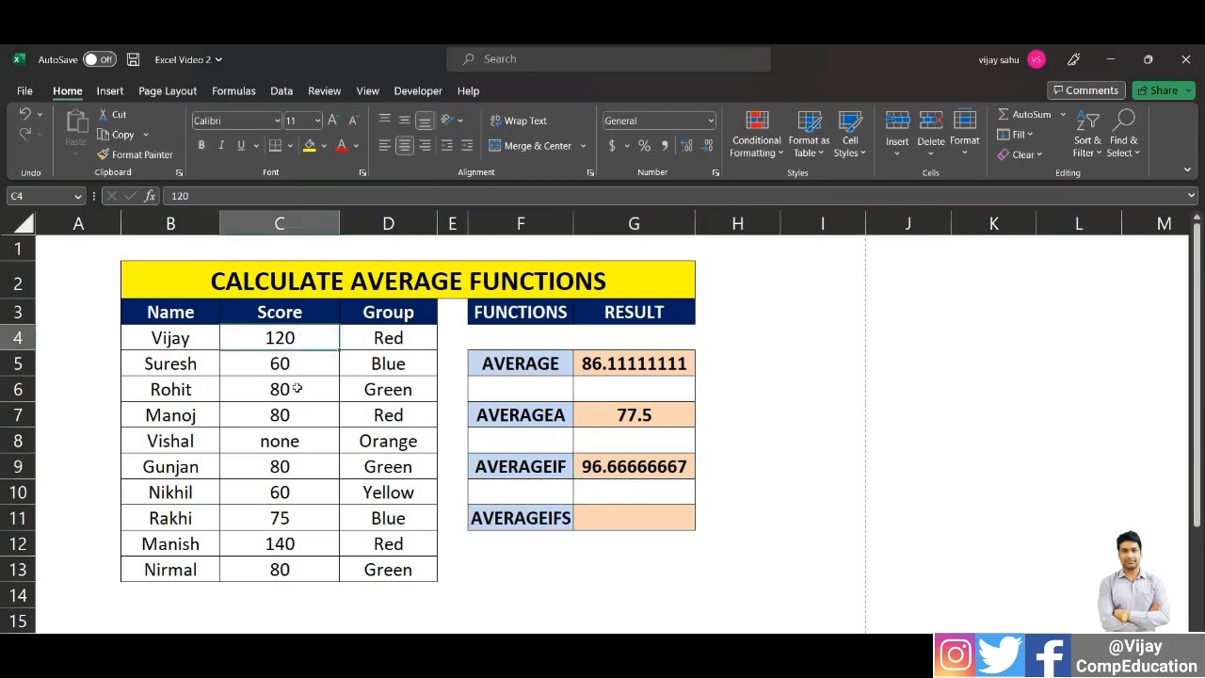
pyautogui.keyDown('ctrl'); pyautogui.click(299, 390); pyautogui.keyUp('ctrl')
pyautogui.keyDown('ctrl'); pyautogui.click(301, 416); pyautogui.keyUp('ctrl')
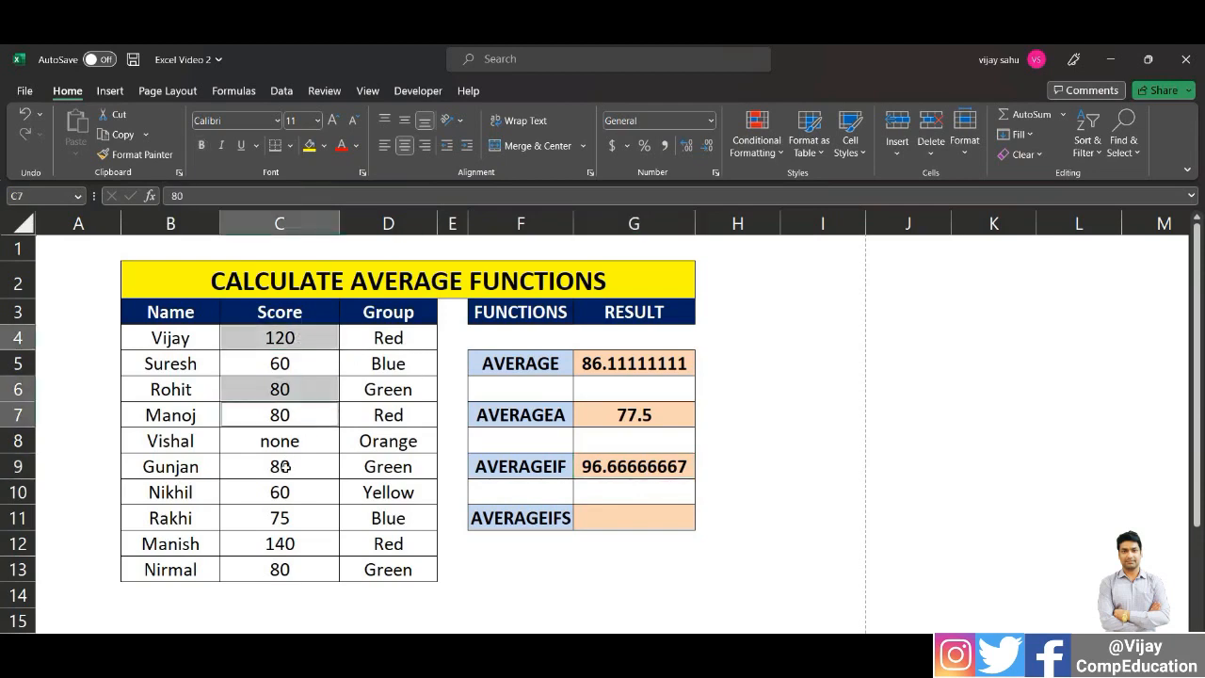
pyautogui.keyDown('ctrl'); pyautogui.click(286, 468); pyautogui.keyUp('ctrl')
pyautogui.keyDown('ctrl'); pyautogui.click(287, 544); pyautogui.keyUp('ctrl')
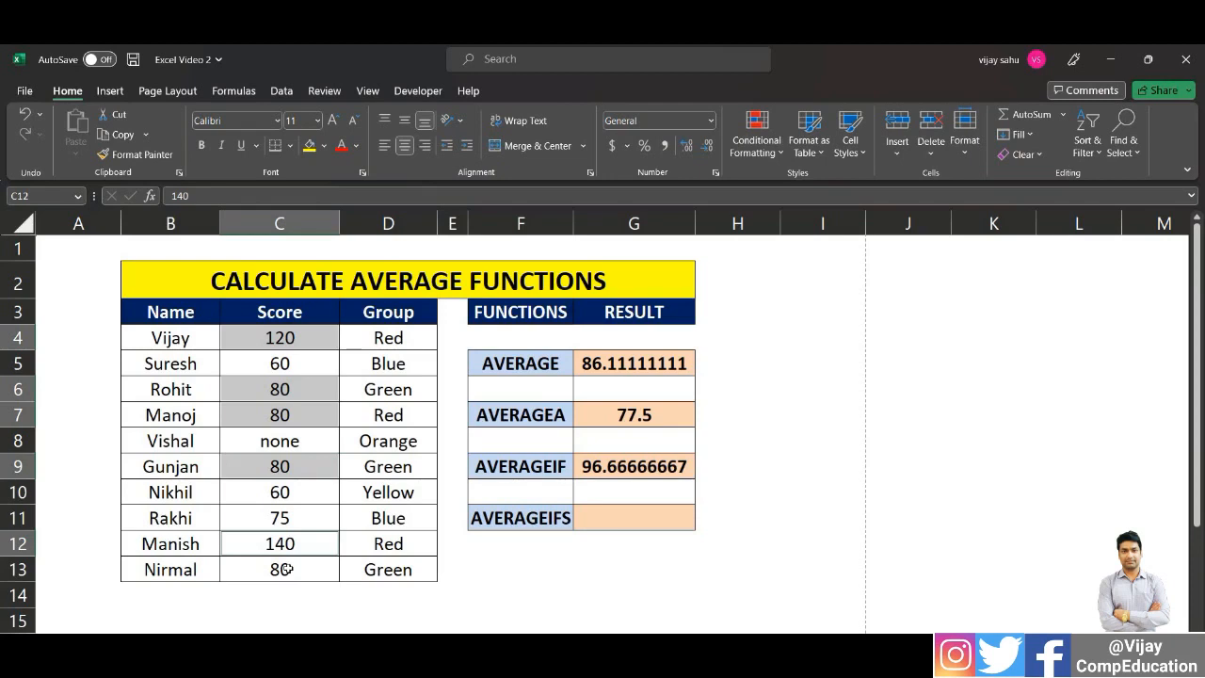
pyautogui.keyDown('ctrl'); pyautogui.click(287, 569); pyautogui.keyUp('ctrl')
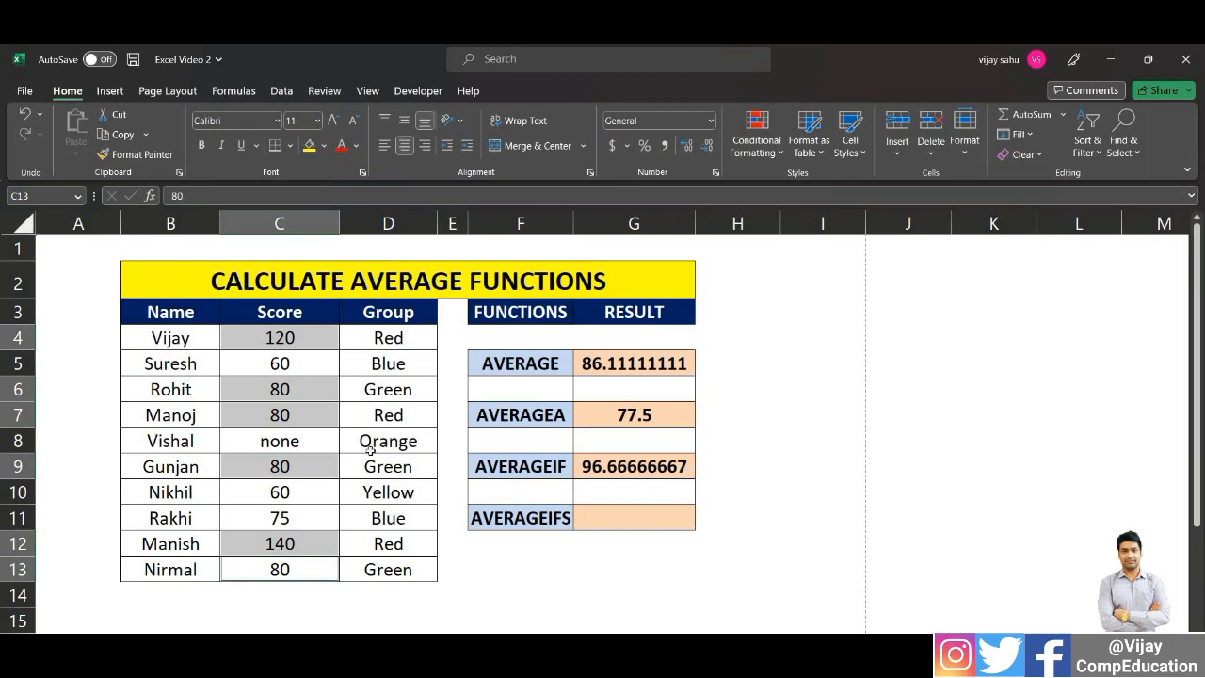
# - Set the score in C8 to 80 so that it counts in the AVERAGEIF calculation
pyautogui.click(290, 441)
pyautogui.write('80')
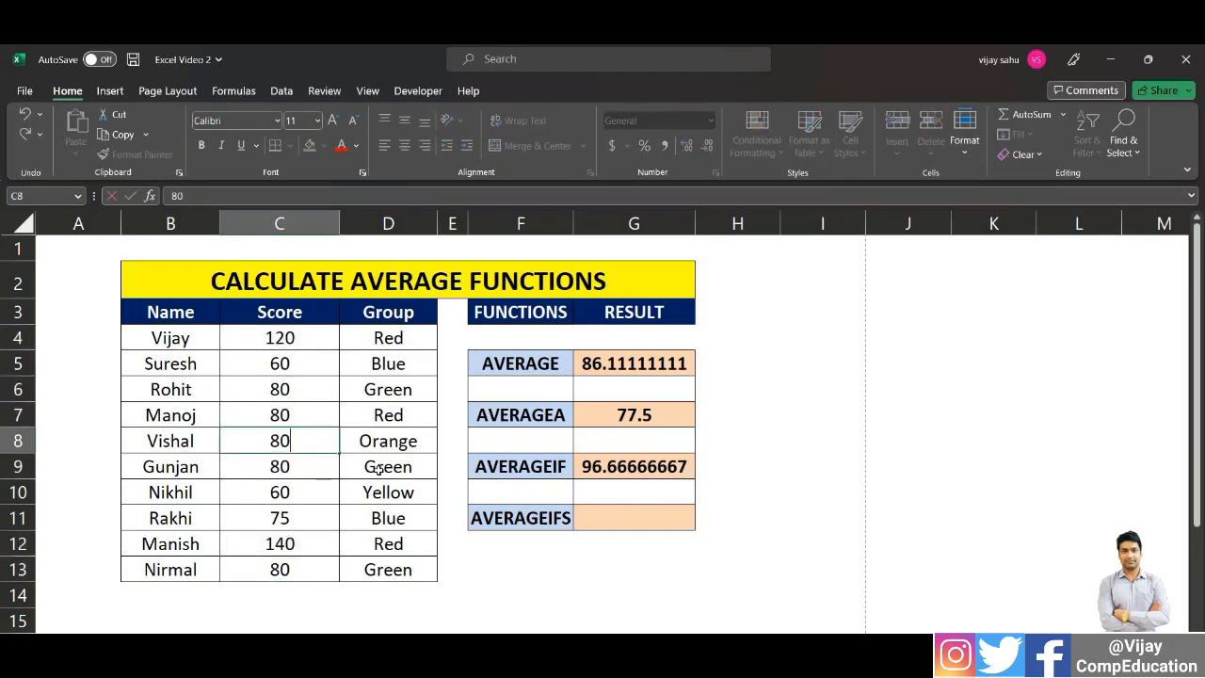
pyautogui.press('Return')
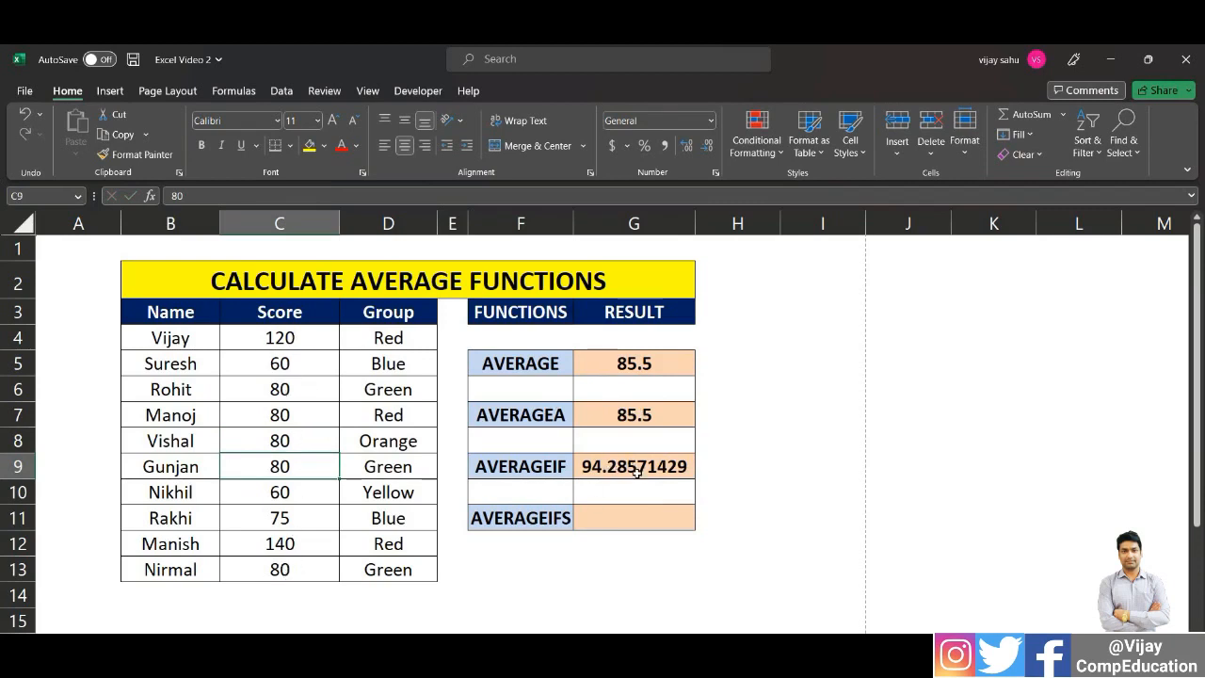
# - Undo the score change in C8 and review the AVERAGEIF formula in G9
pyautogui.hotkey('ctrl', 'z')
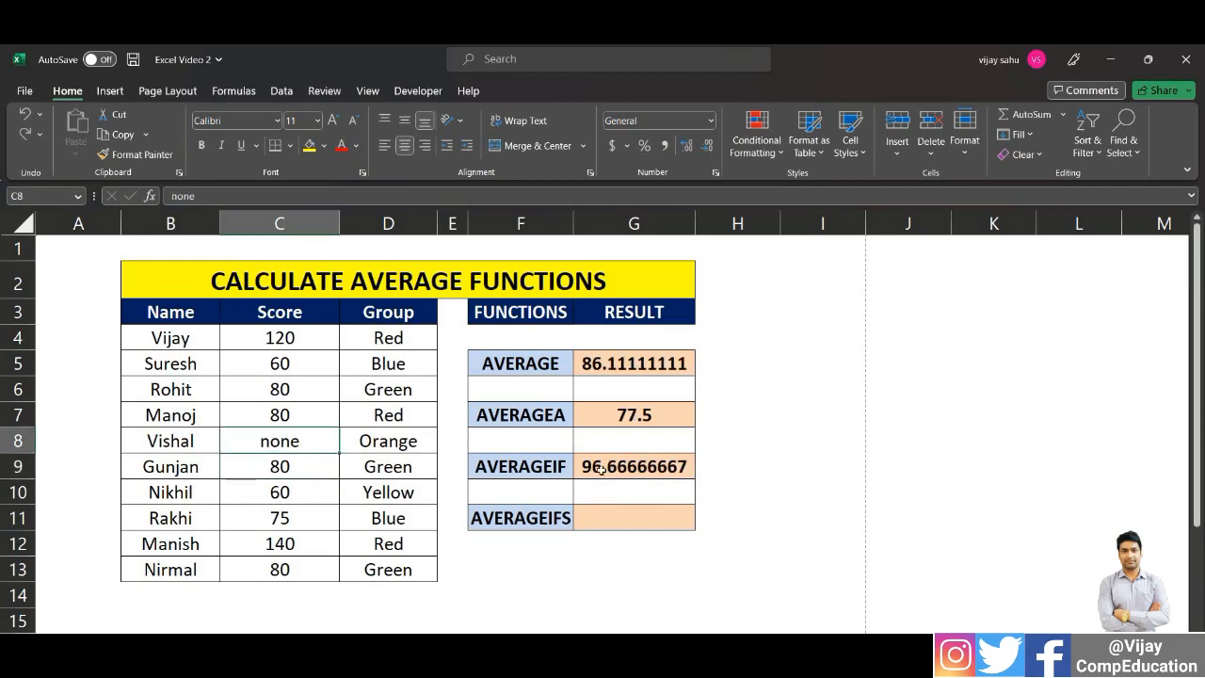
pyautogui.click(612, 467)
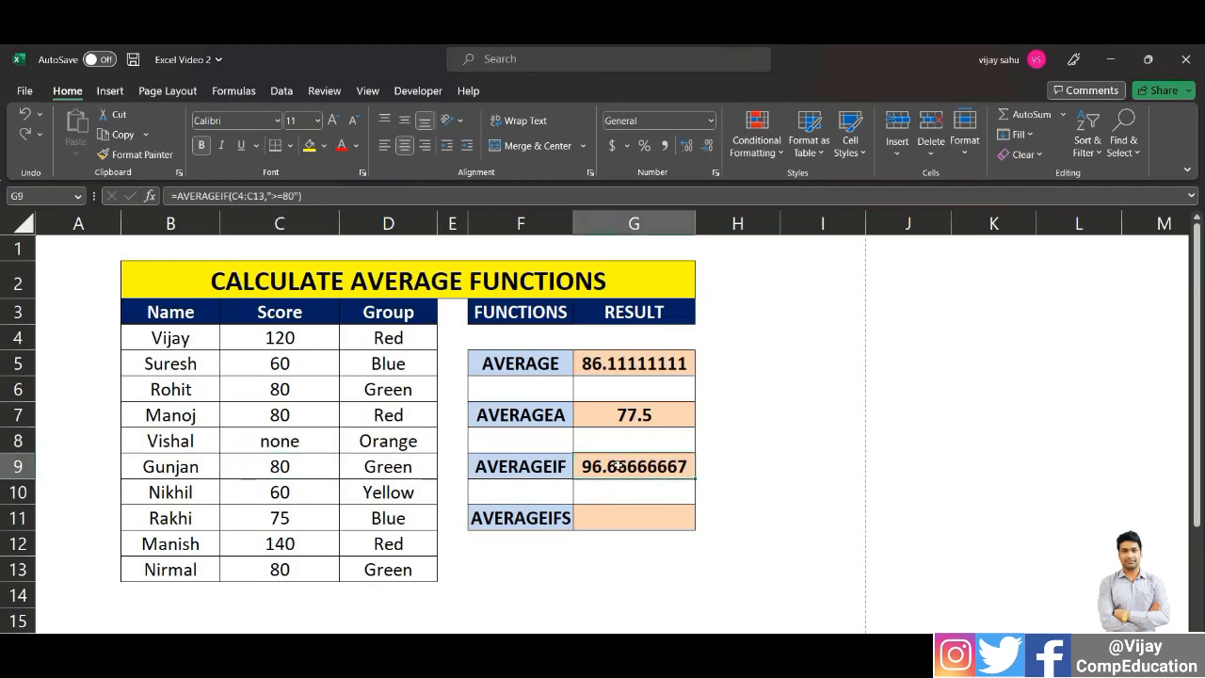
pyautogui.doubleClick(618, 466)
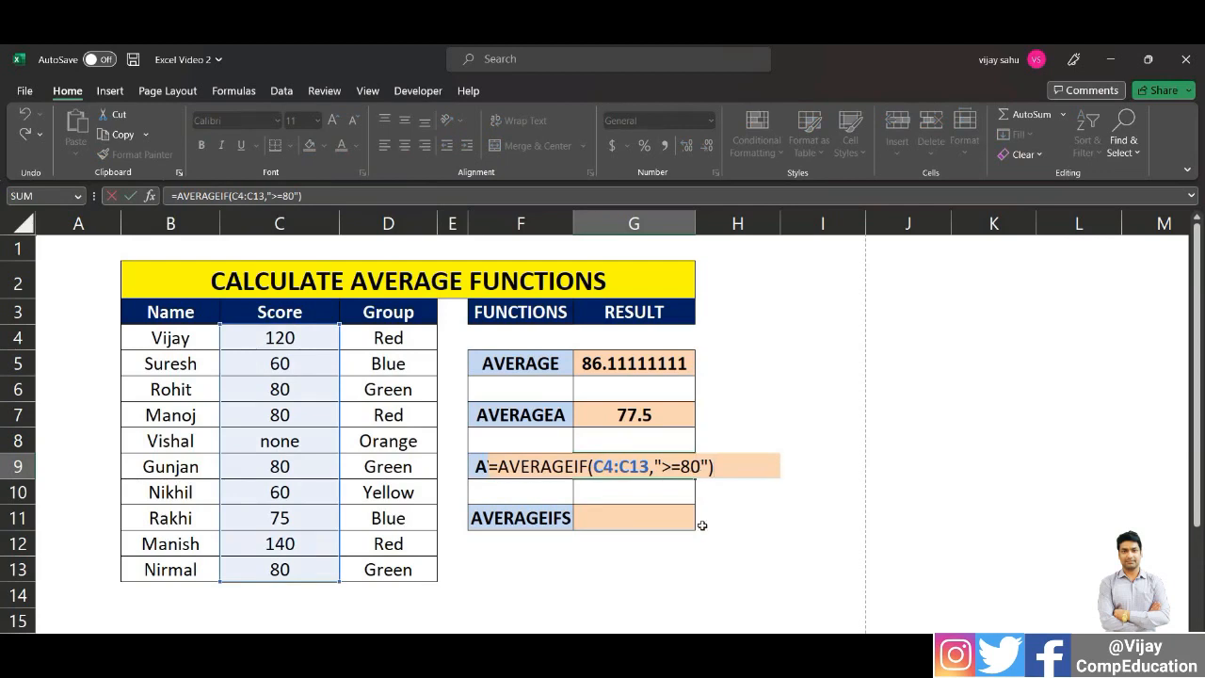
# - Enter =AVERAGEIFS(C4:C13,D4:D13,"Red") in G11 to average only the scores of the Red group
pyautogui.click(643, 520)
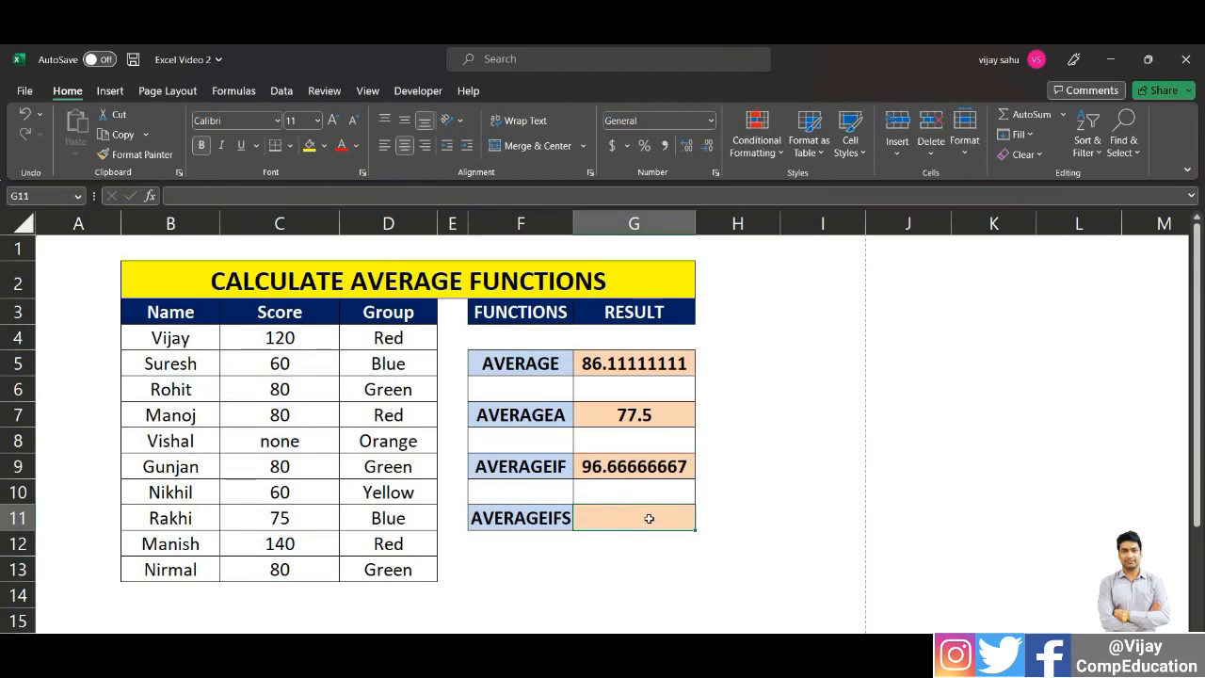
pyautogui.write('=avera')
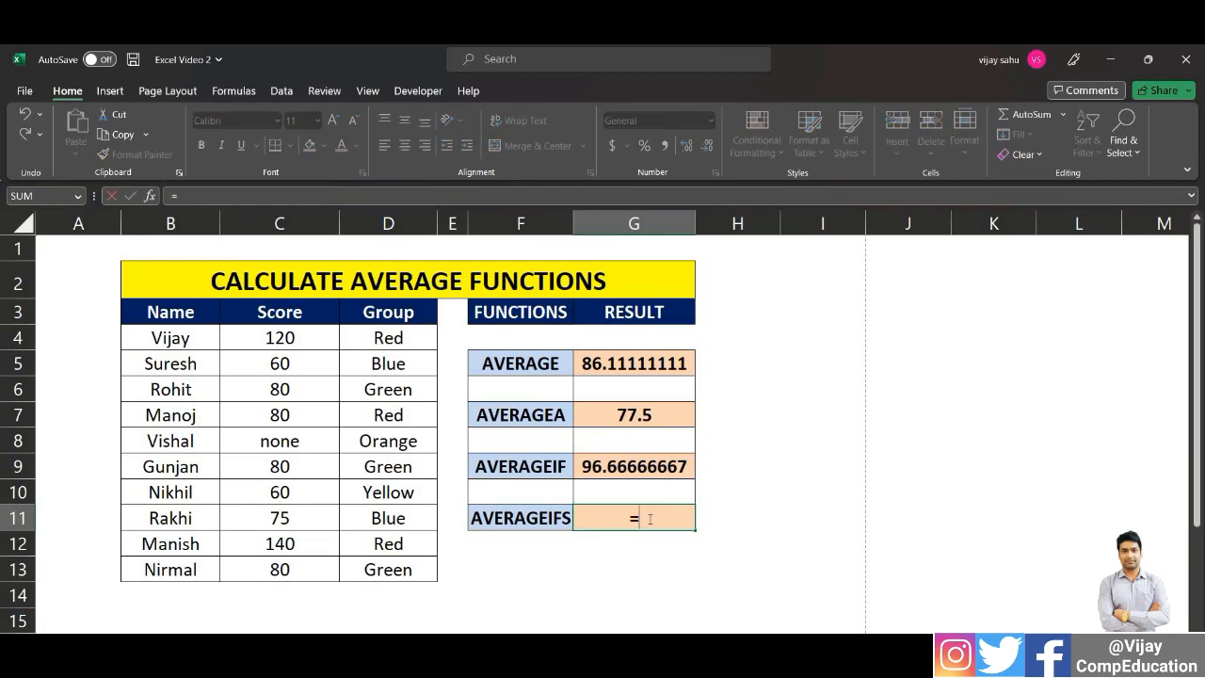
pyautogui.press('Down')
pyautogui.press('Down')
pyautogui.press('Down')
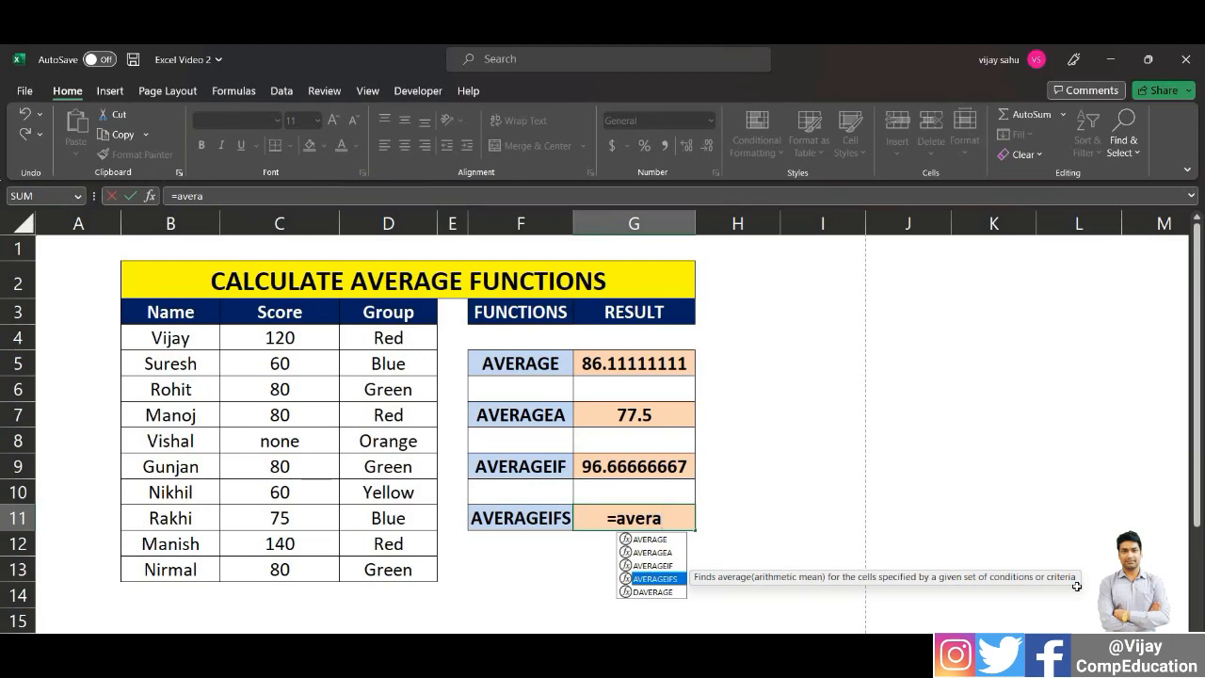
pyautogui.press('Tab')
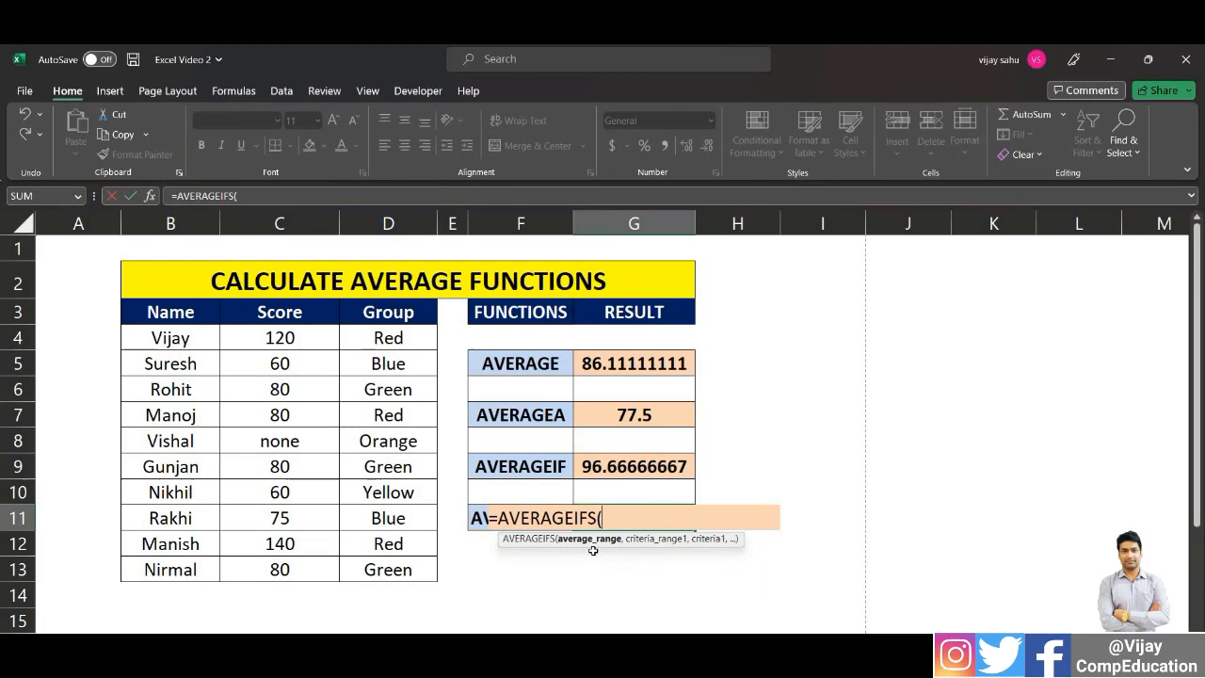
pyautogui.moveTo(309, 346); pyautogui.dragTo(295, 576)
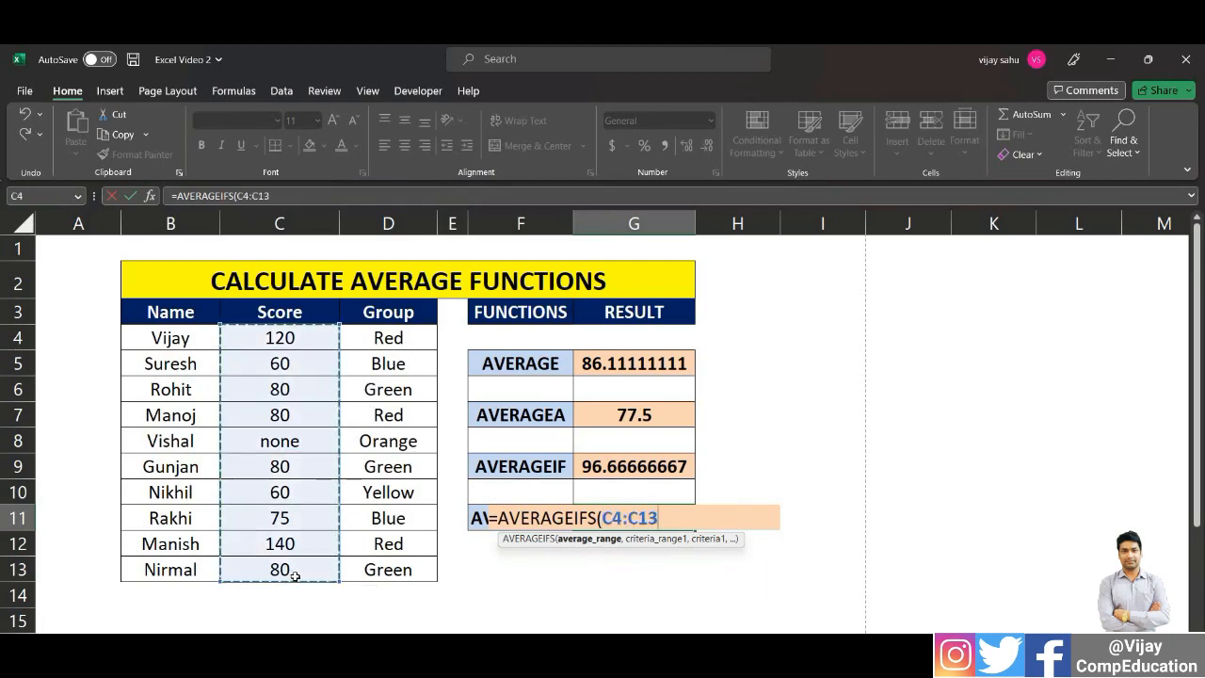
pyautogui.write(',')
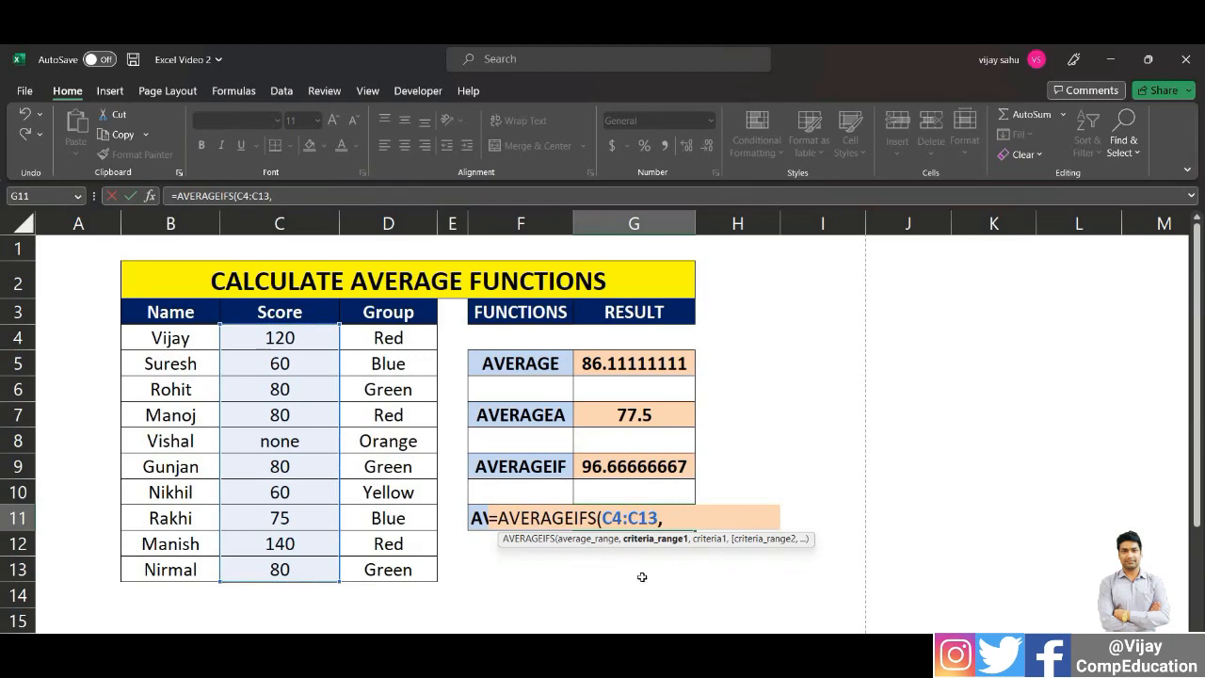
pyautogui.moveTo(401, 341); pyautogui.dragTo(428, 568)
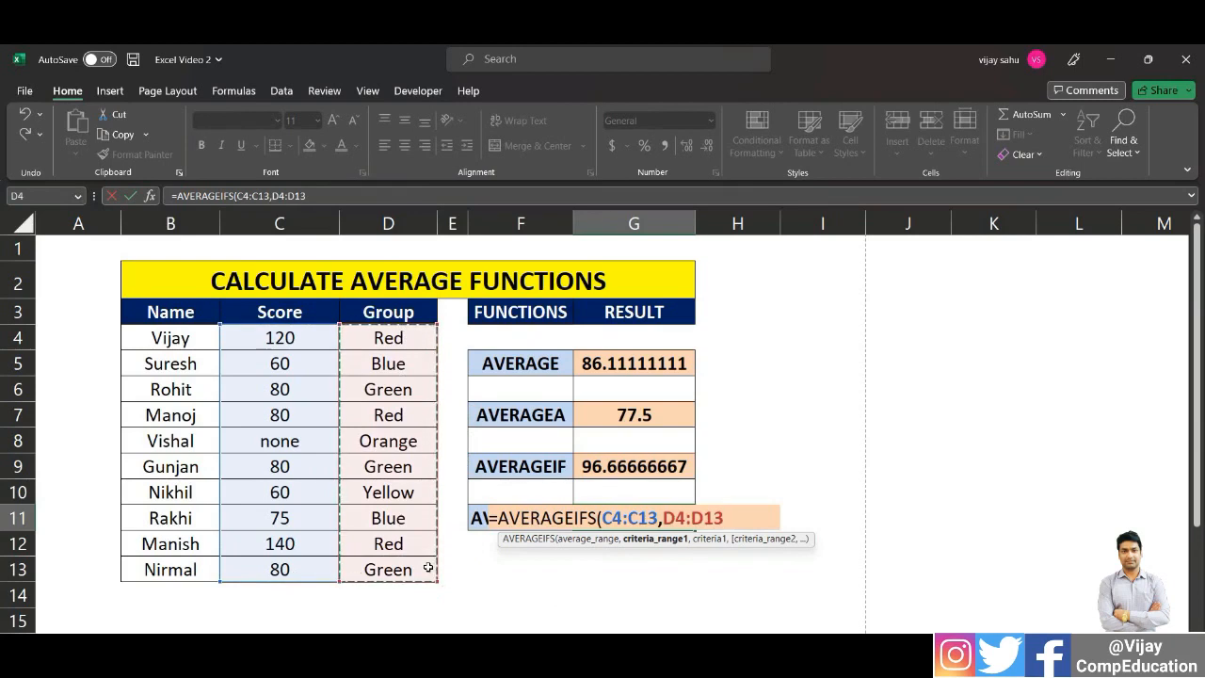
pyautogui.write(',')
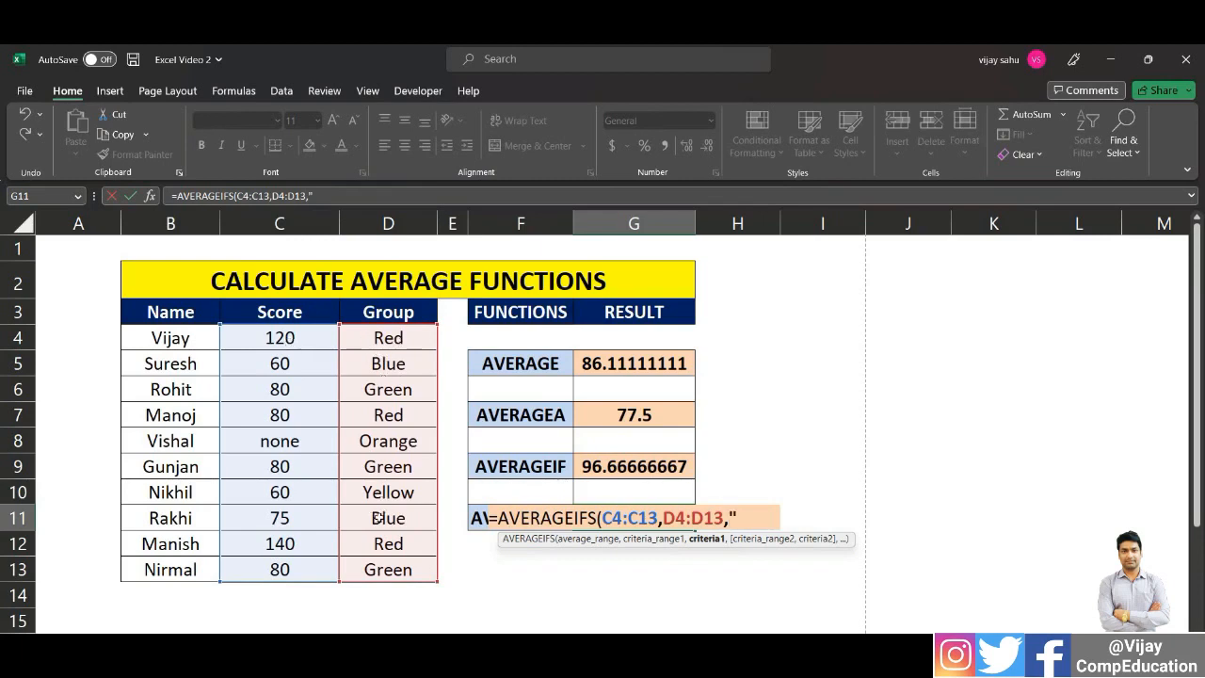
pyautogui.write('Red")')
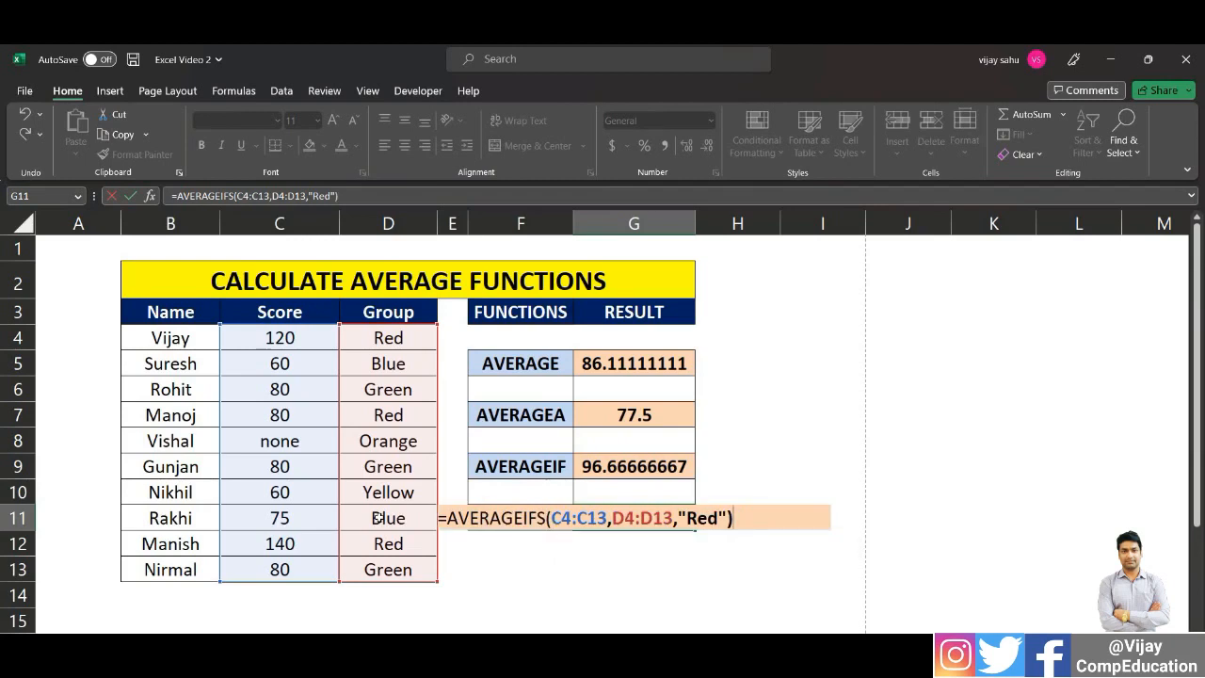
pyautogui.press('Return')
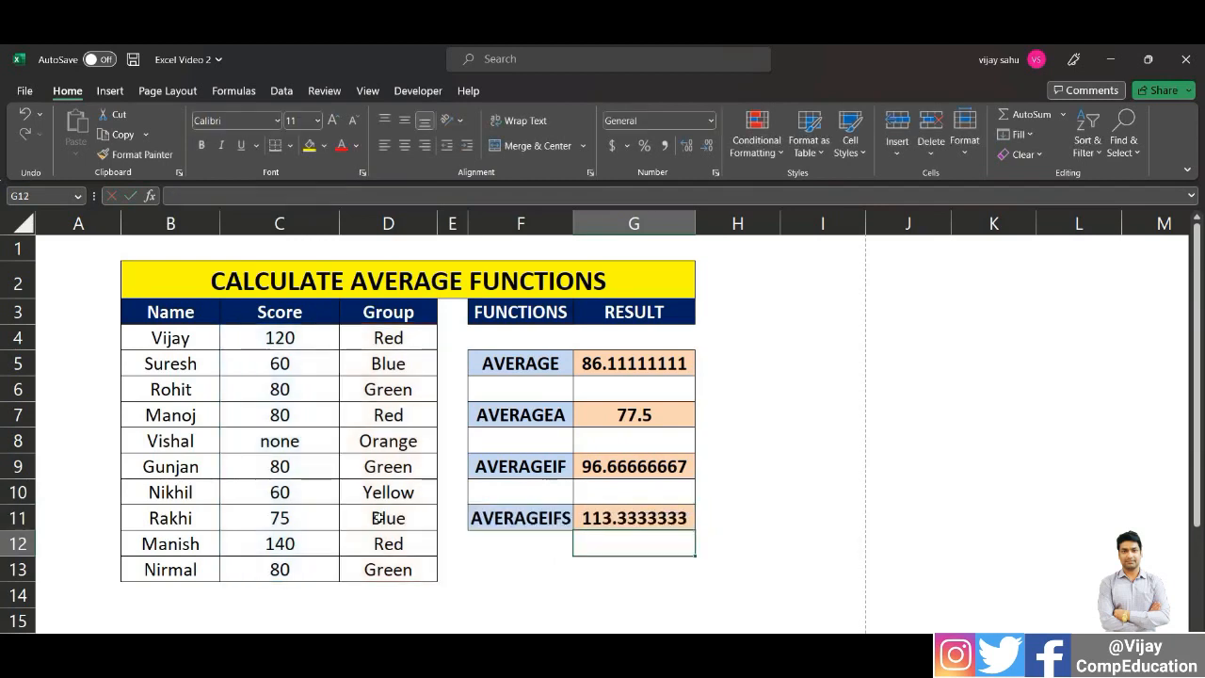
# - Review the AVERAGEIFS formula in G11 and select the matching Red group cells D4, D7 and D12 together
pyautogui.click(620, 519)
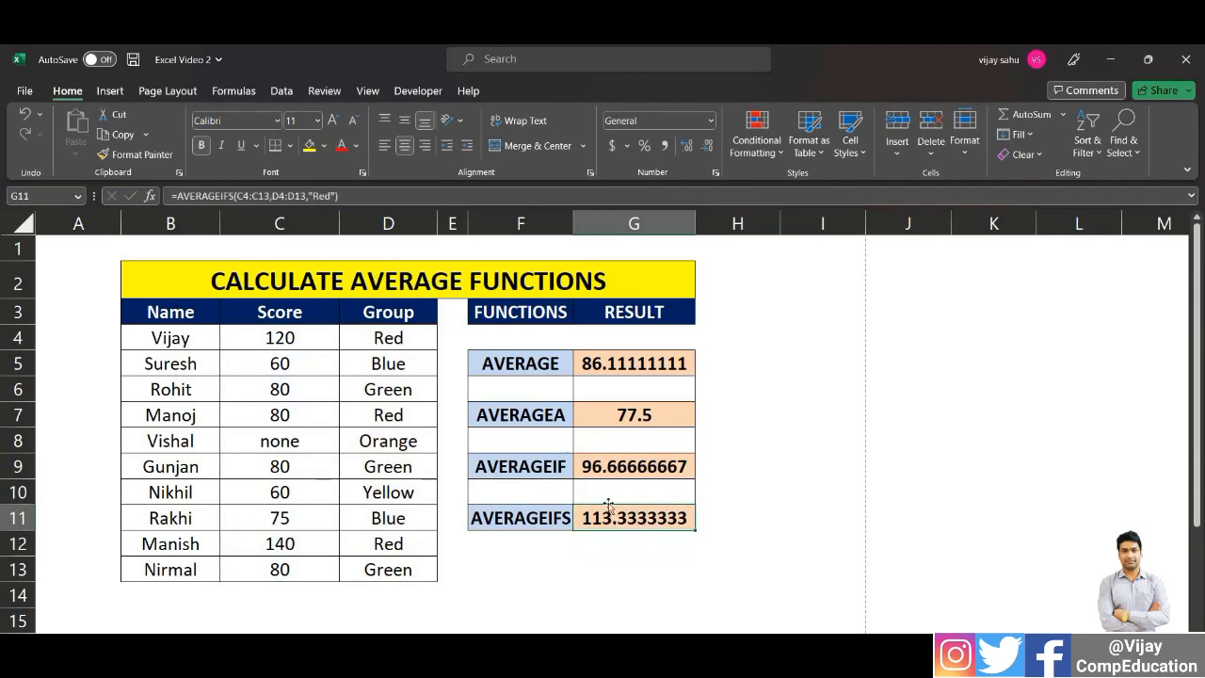
pyautogui.click(391, 338)
pyautogui.keyDown('ctrl'); pyautogui.click(391, 415); pyautogui.keyUp('ctrl')
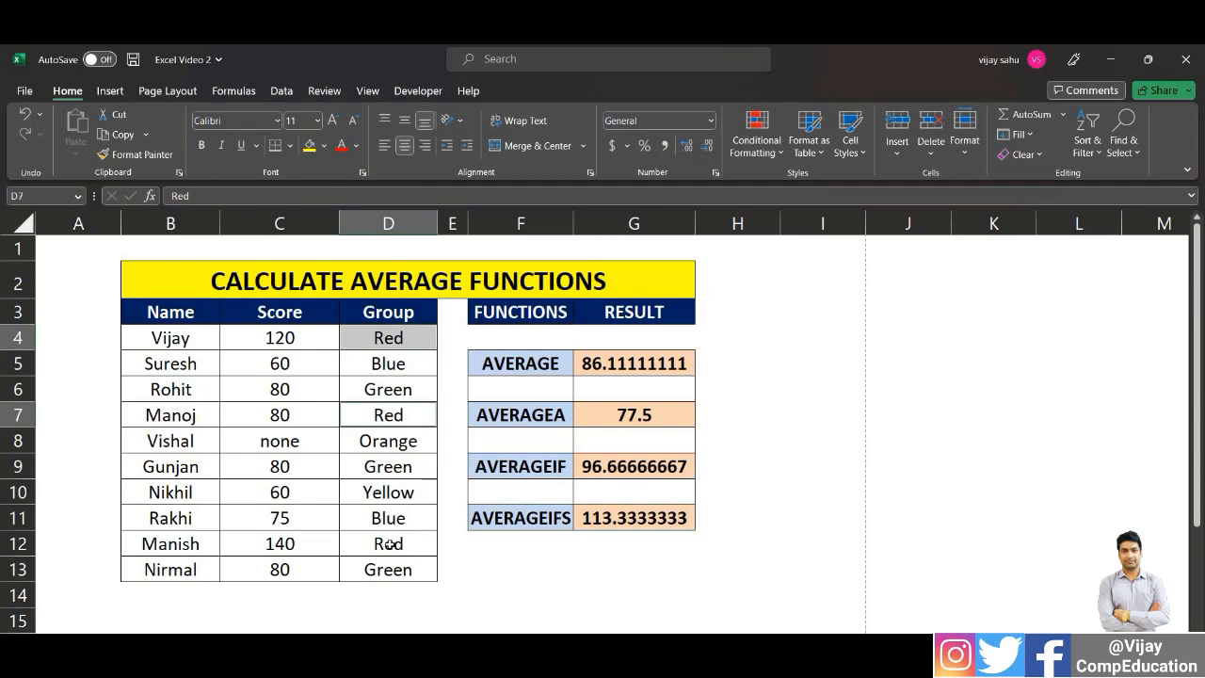
pyautogui.keyDown('ctrl'); pyautogui.click(390, 544); pyautogui.keyUp('ctrl')
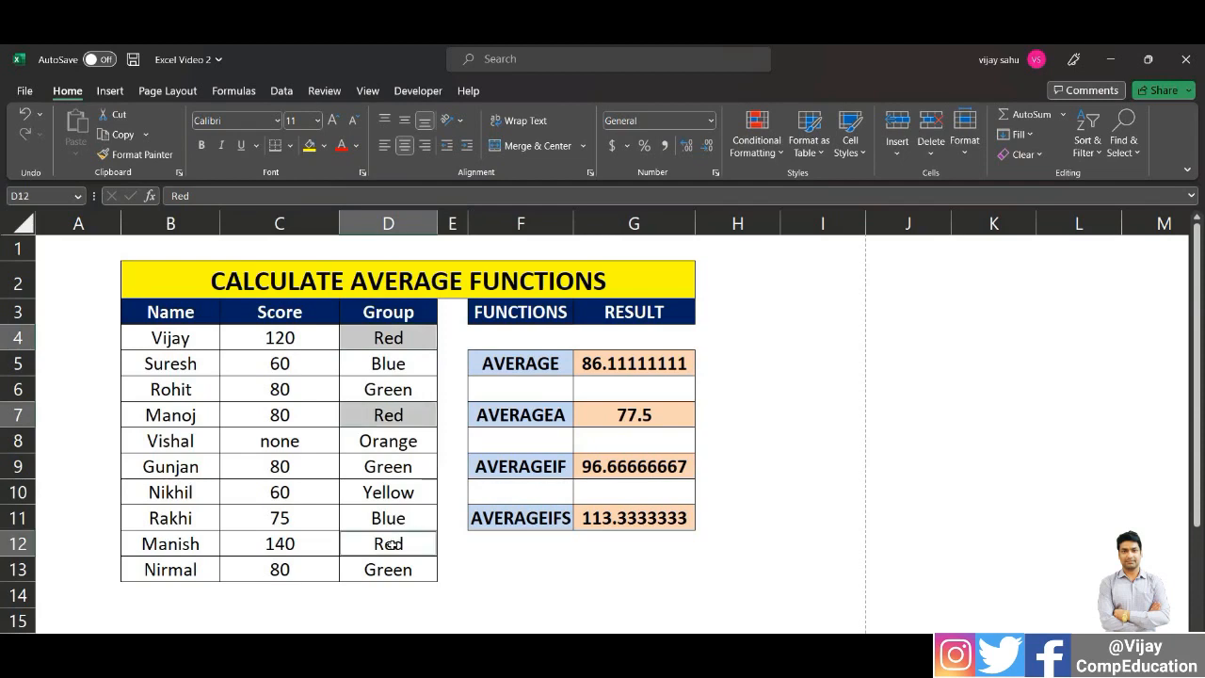
# - Select the Red group's scores in C4, C7 and C12 together to check the AVERAGEIFS result
pyautogui.click(283, 339)
pyautogui.keyDown('ctrl'); pyautogui.click(282, 414); pyautogui.keyUp('ctrl')
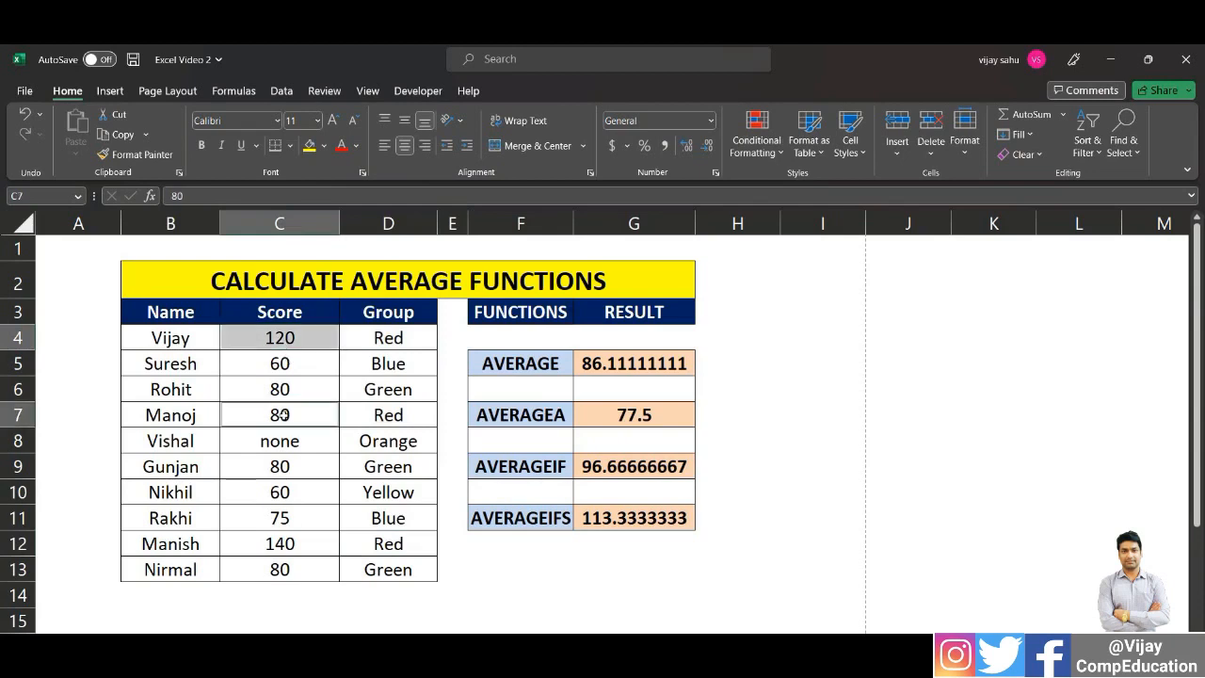
pyautogui.keyDown('ctrl'); pyautogui.click(280, 544); pyautogui.keyUp('ctrl')
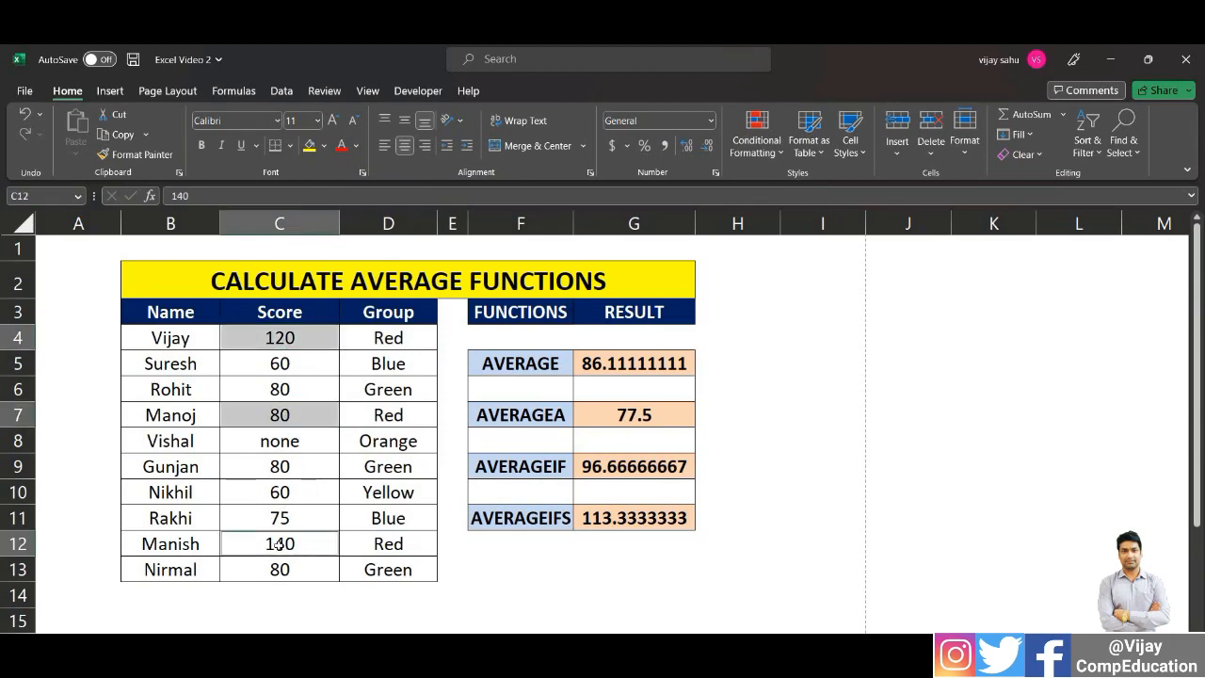